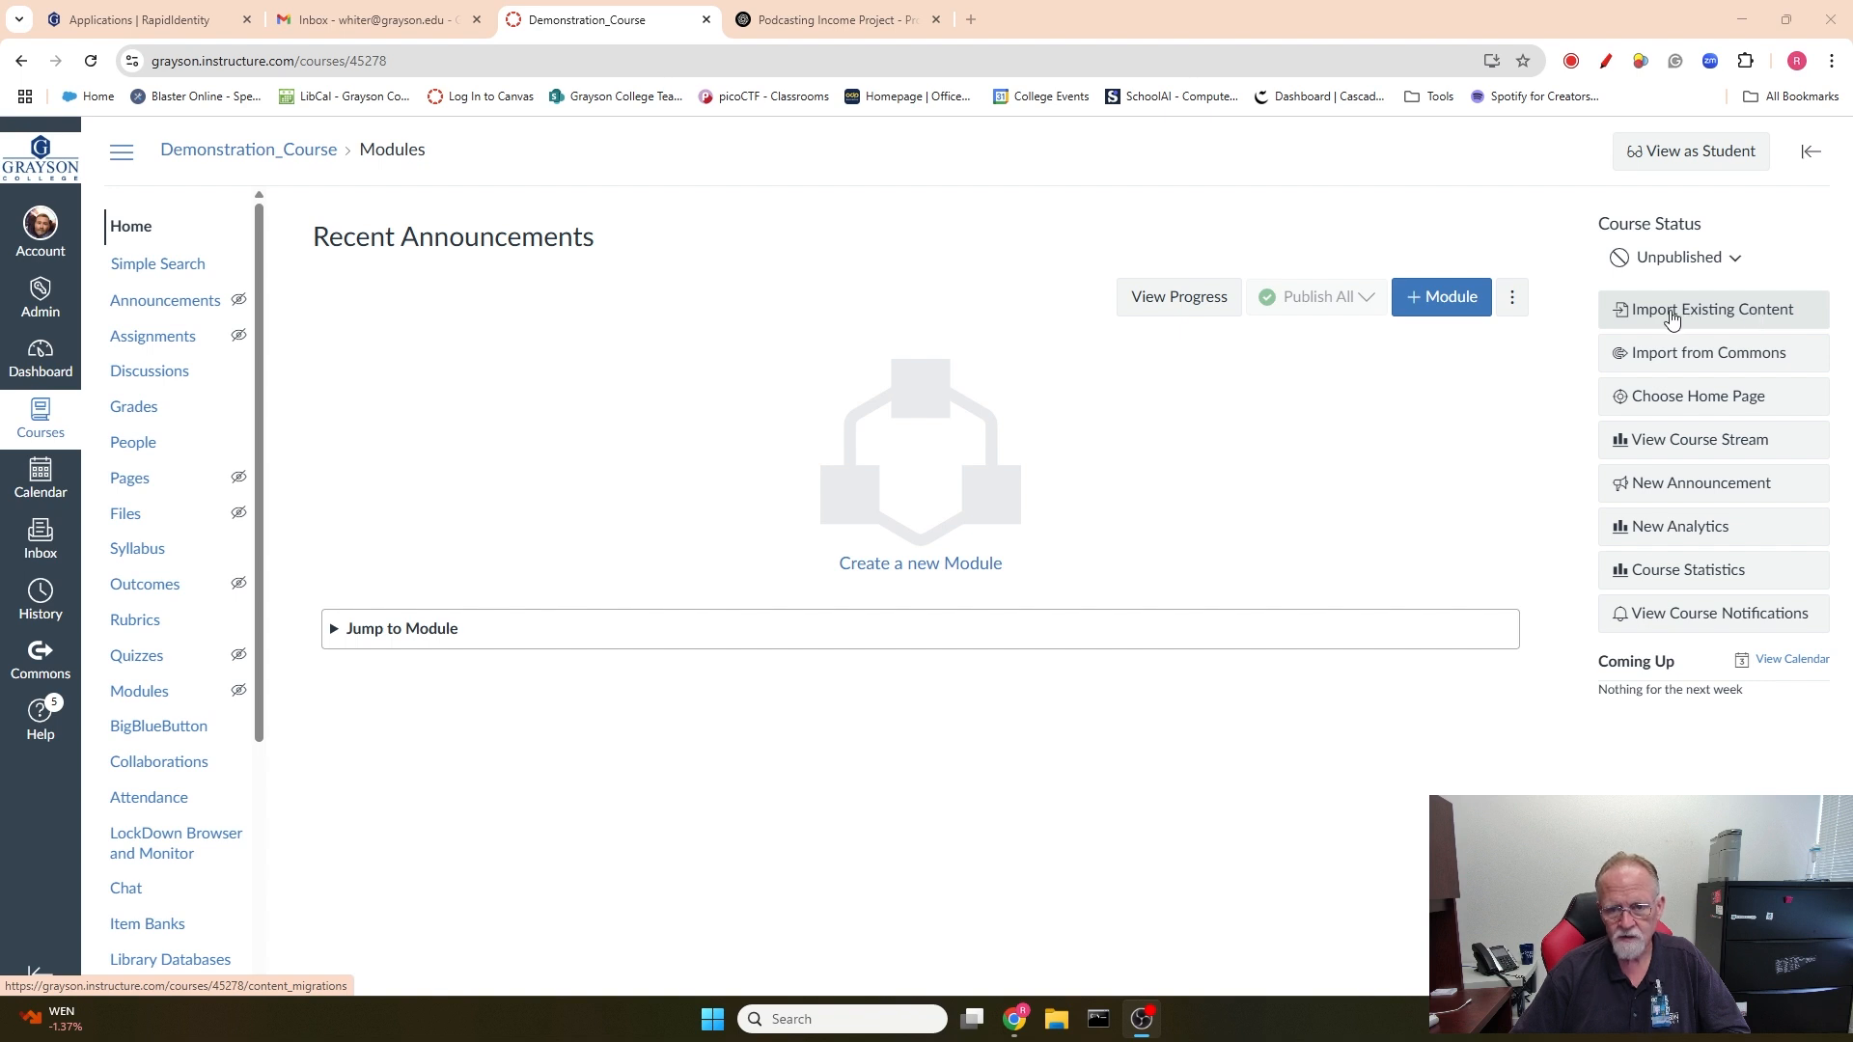
Step: Start importing existing content into Demonstration_Course and set the content type to Copy a Canvas Course
{"action": "left_click", "coordinate": [1726, 318]}
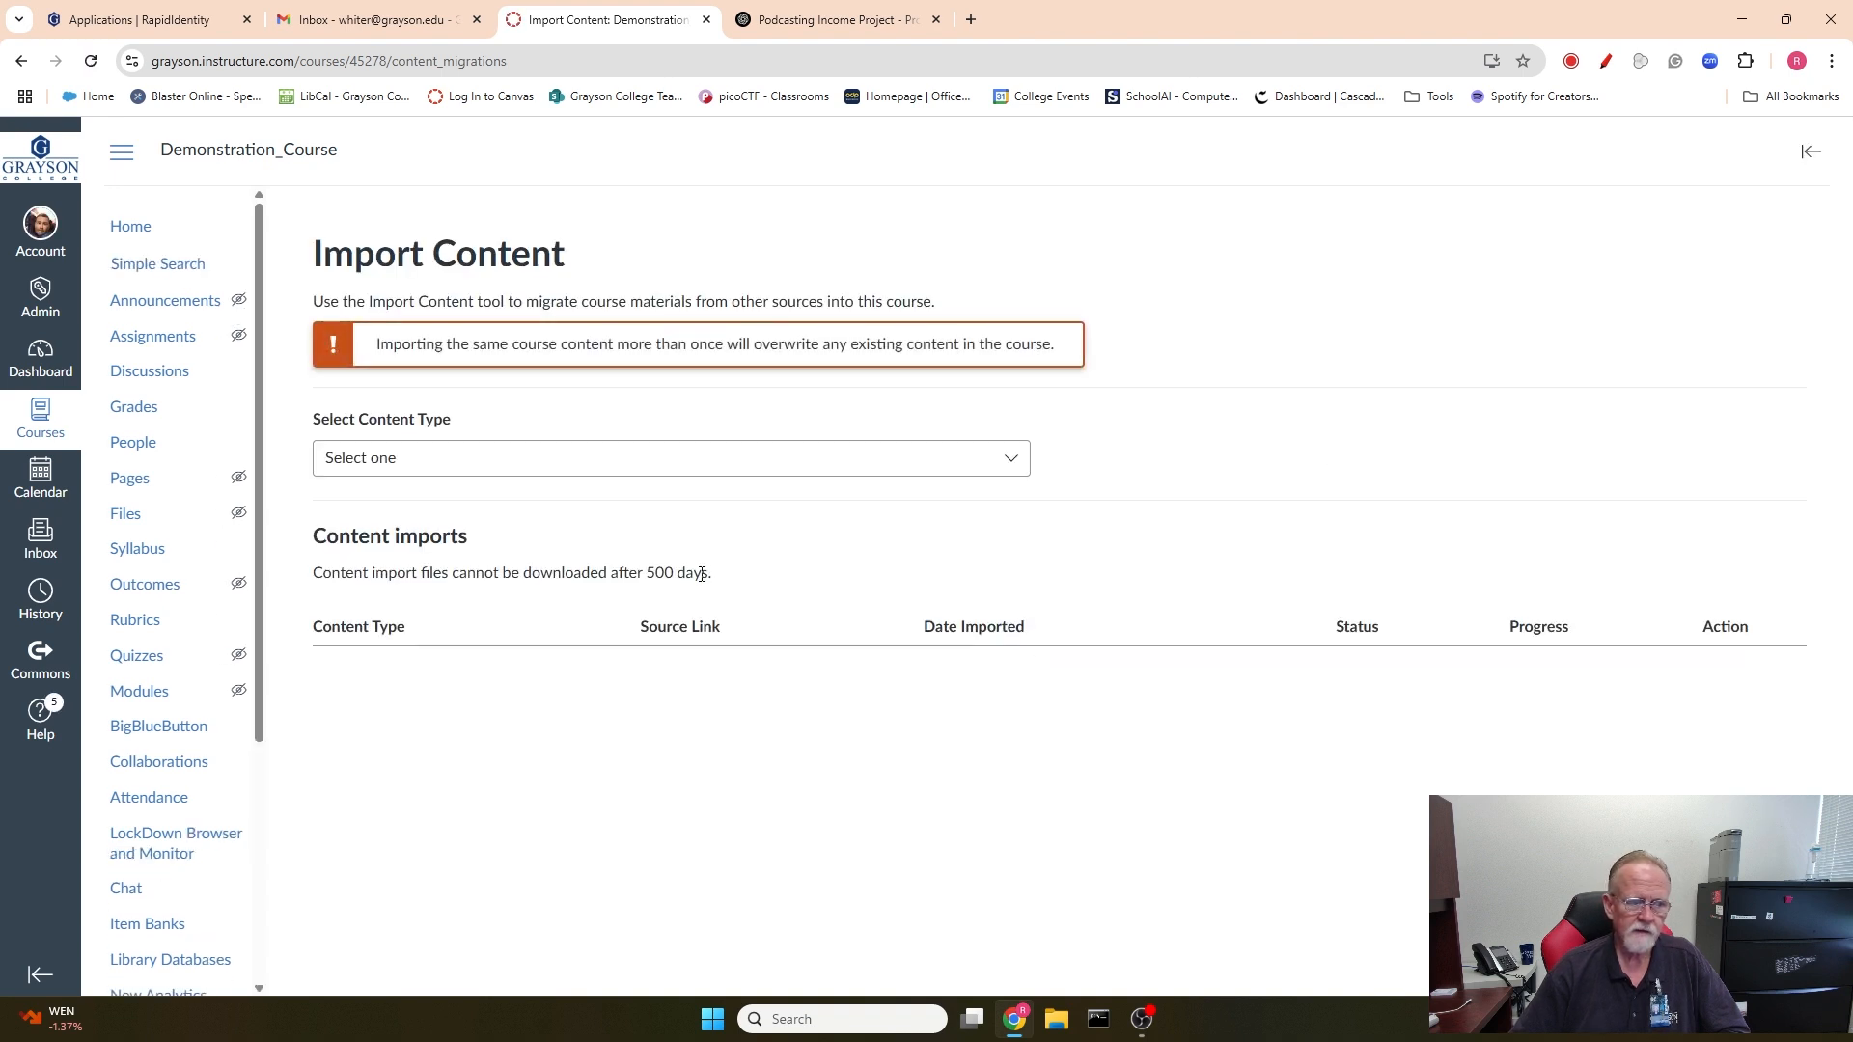
{"action": "left_click", "coordinate": [602, 464]}
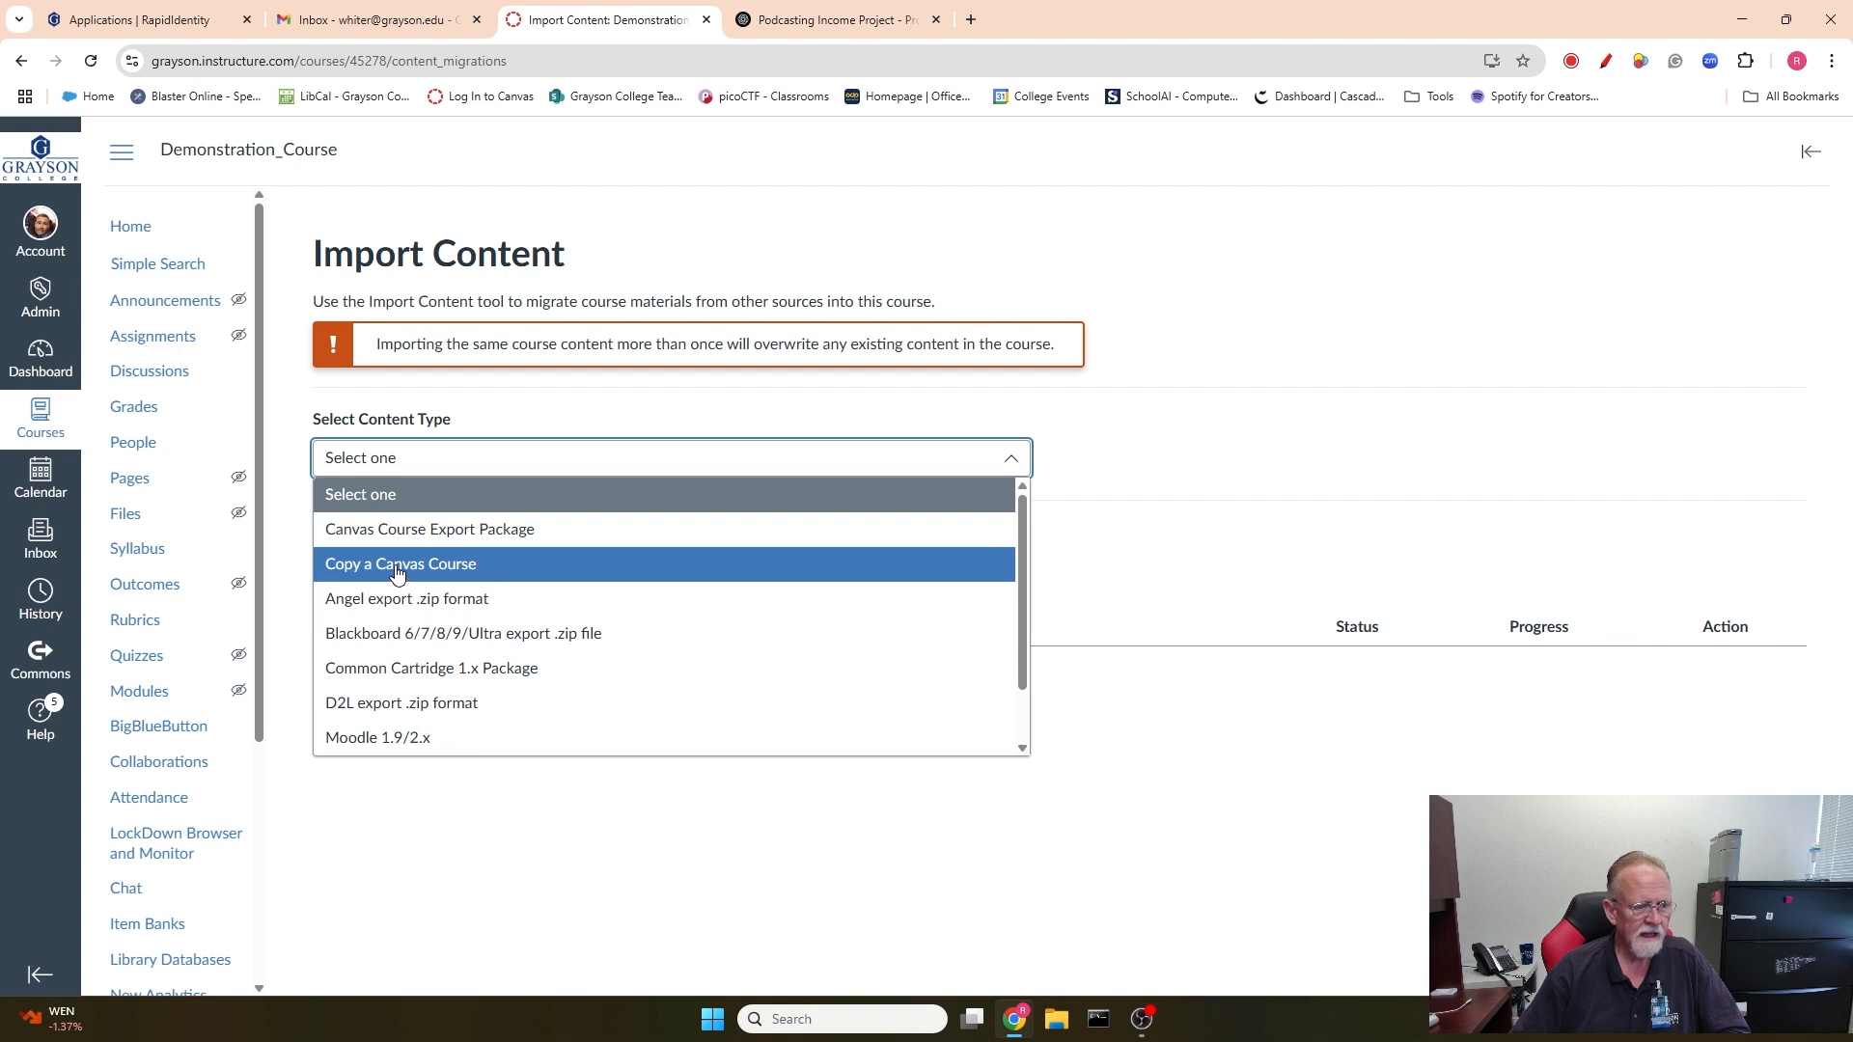
{"action": "left_click", "coordinate": [459, 568]}
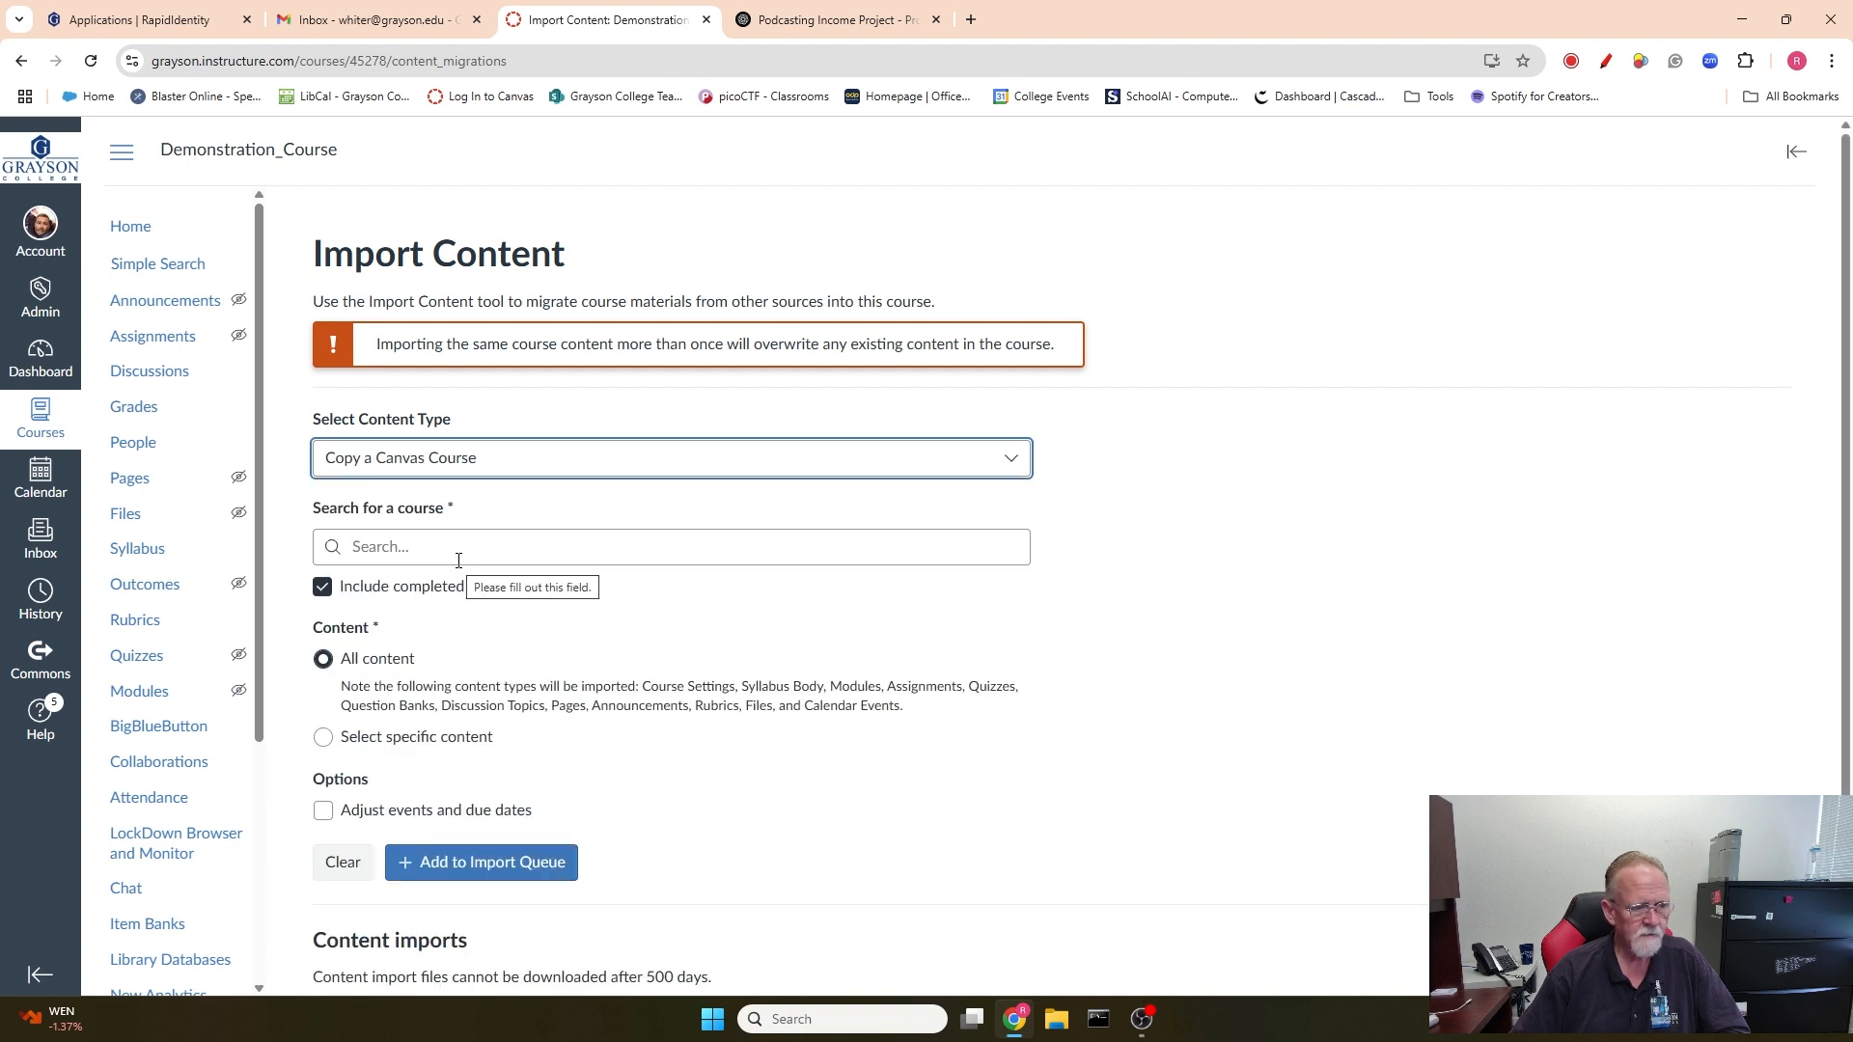
Step: Search for the source course using the code CPMT1311A01HY
{"action": "left_click", "coordinate": [446, 548]}
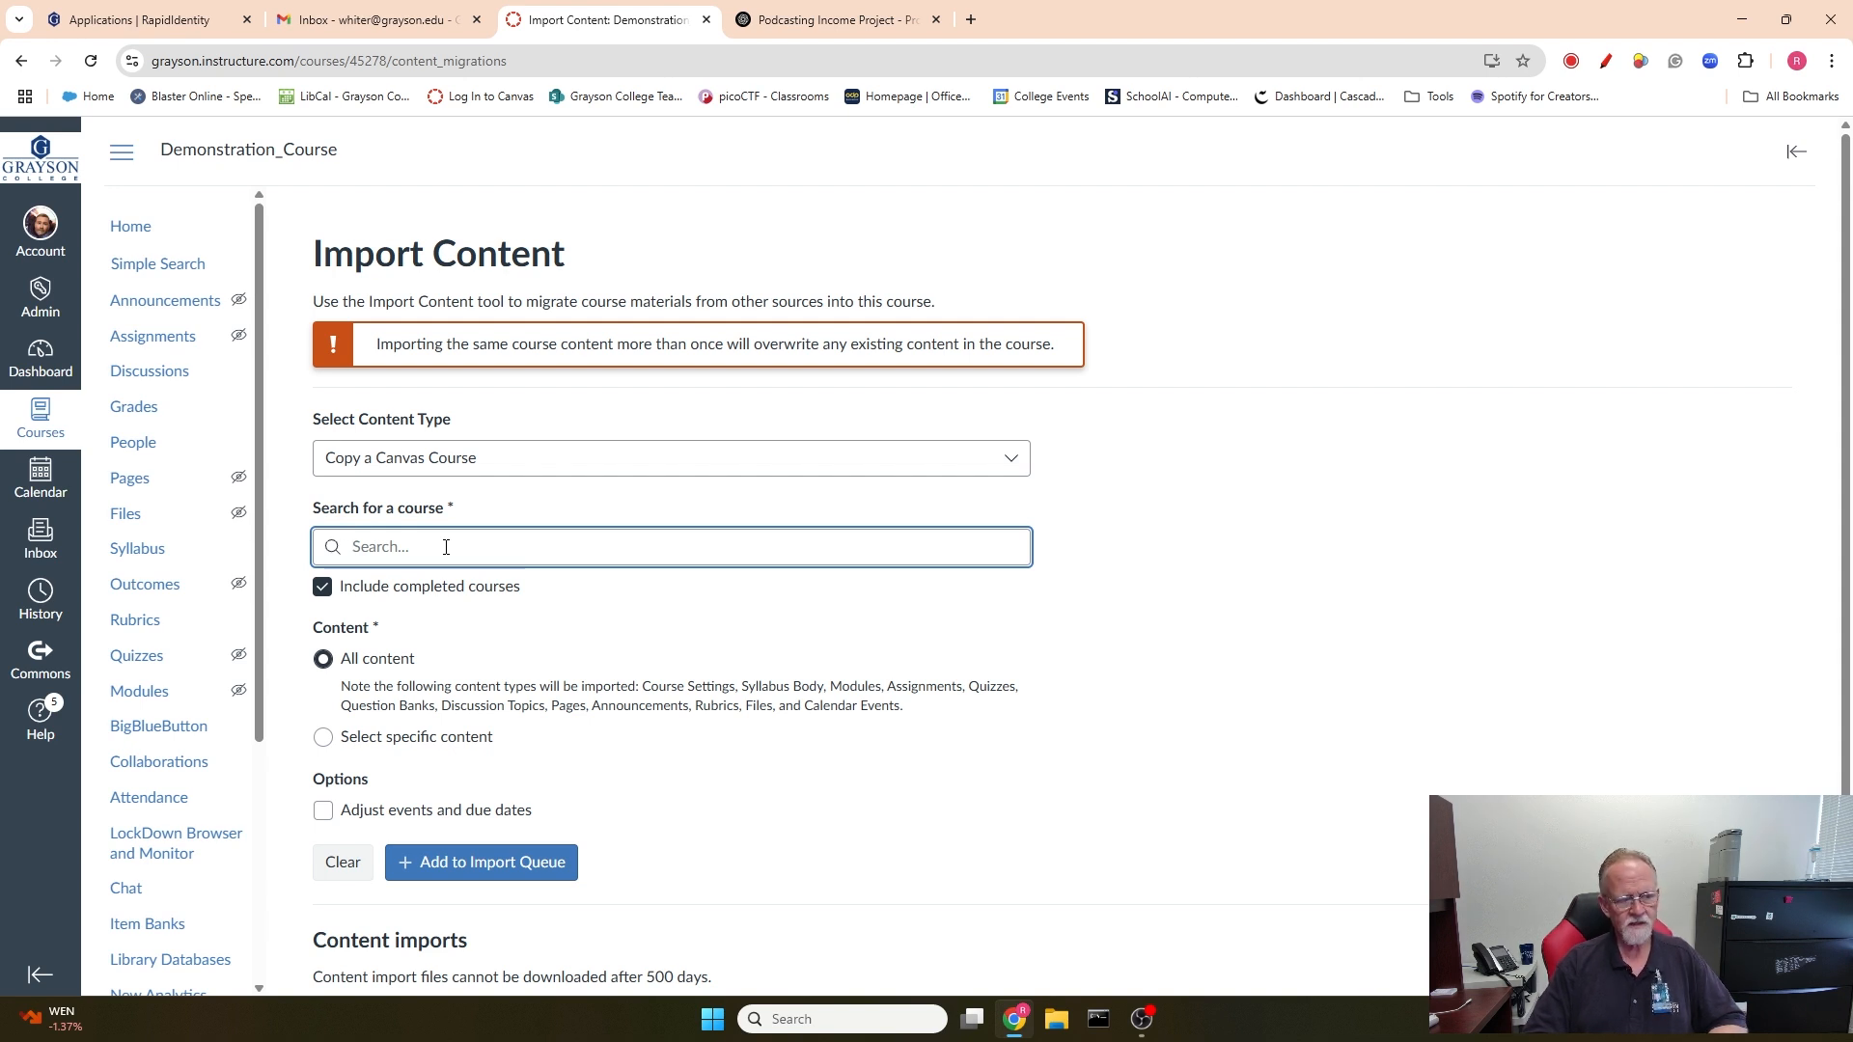
{"action": "type", "text": "CPM"}
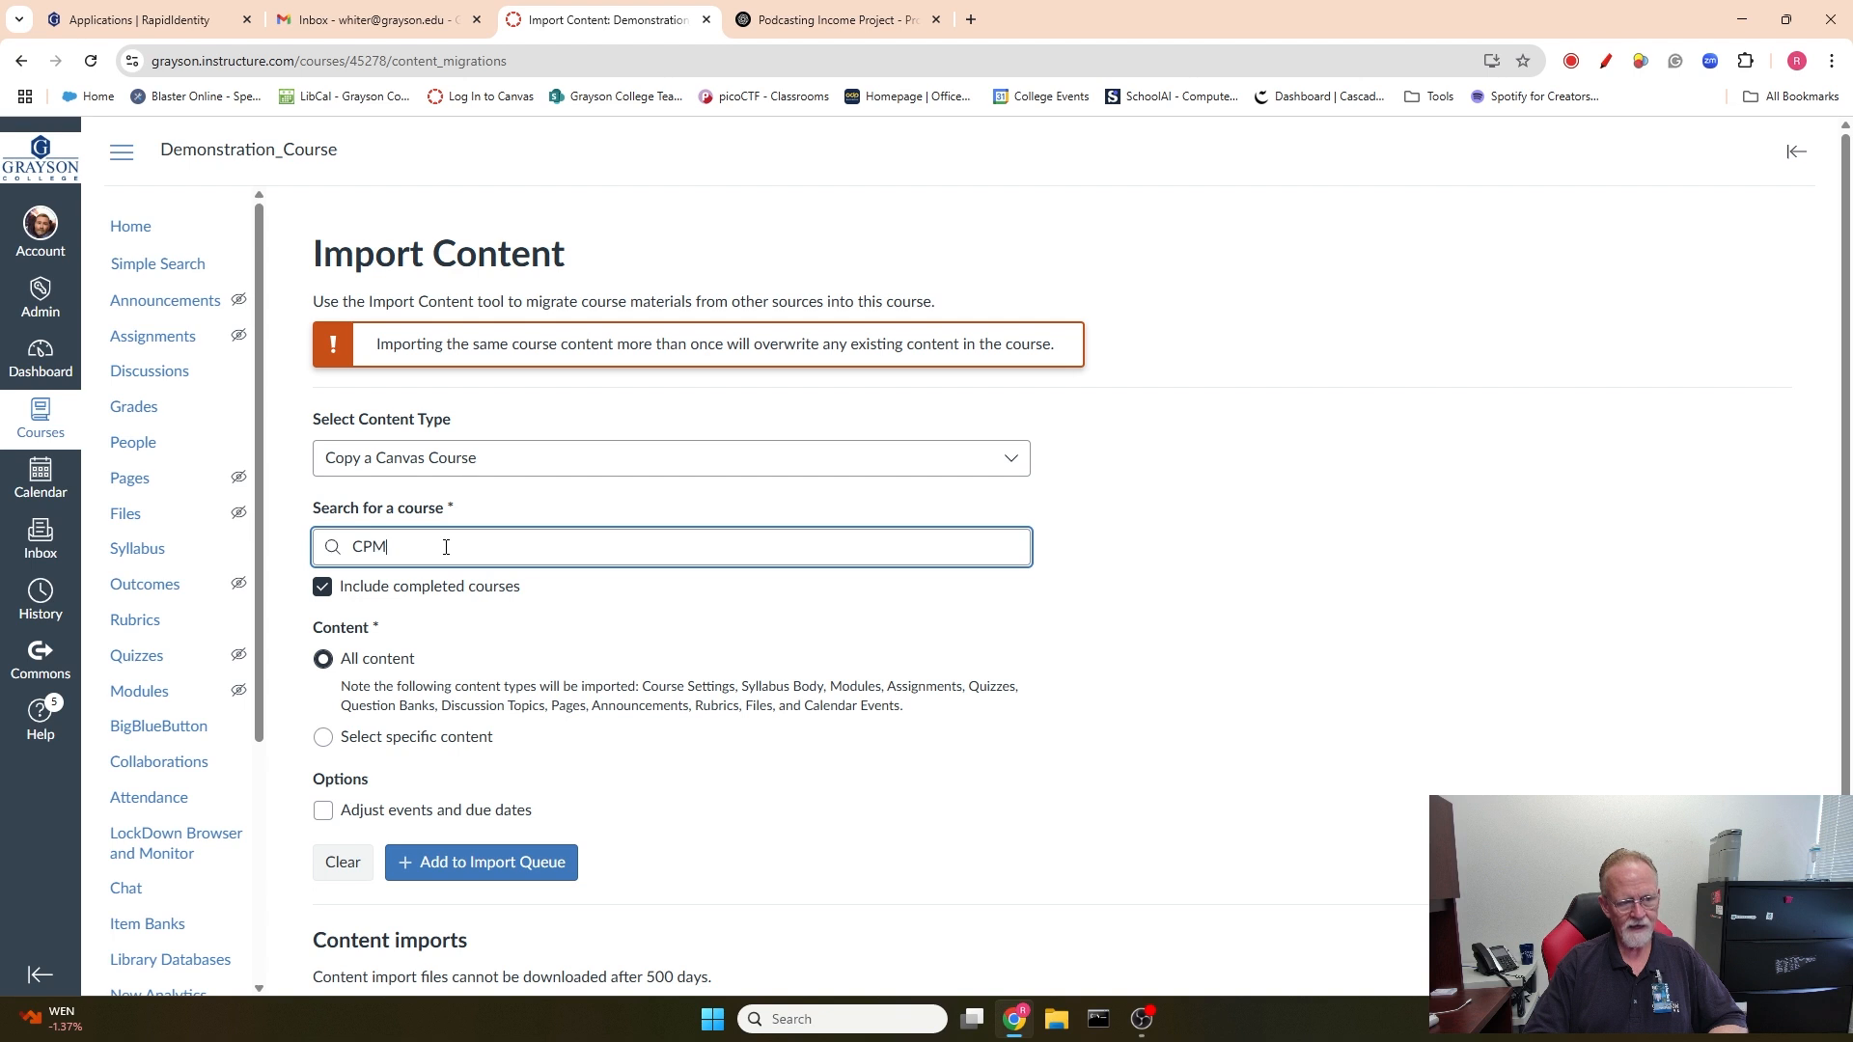
{"action": "type", "text": "T1311"}
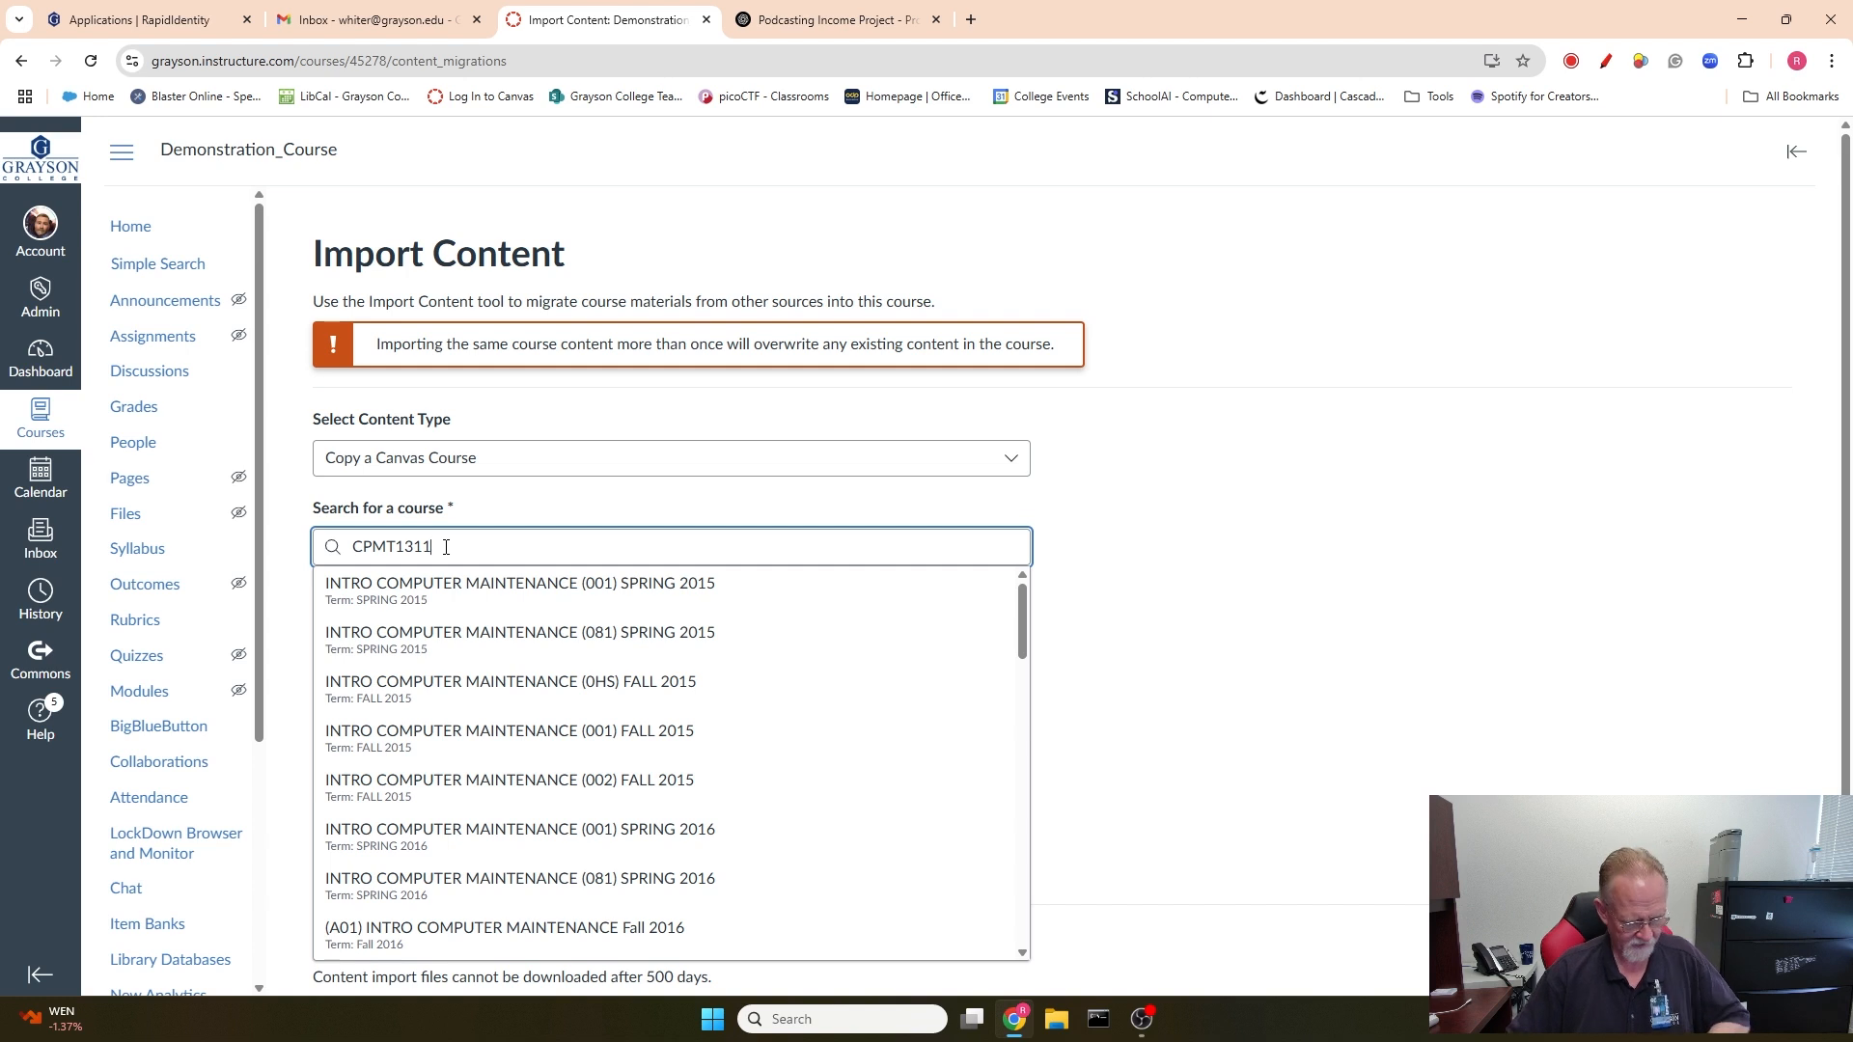
{"action": "type", "text": "A01HY"}
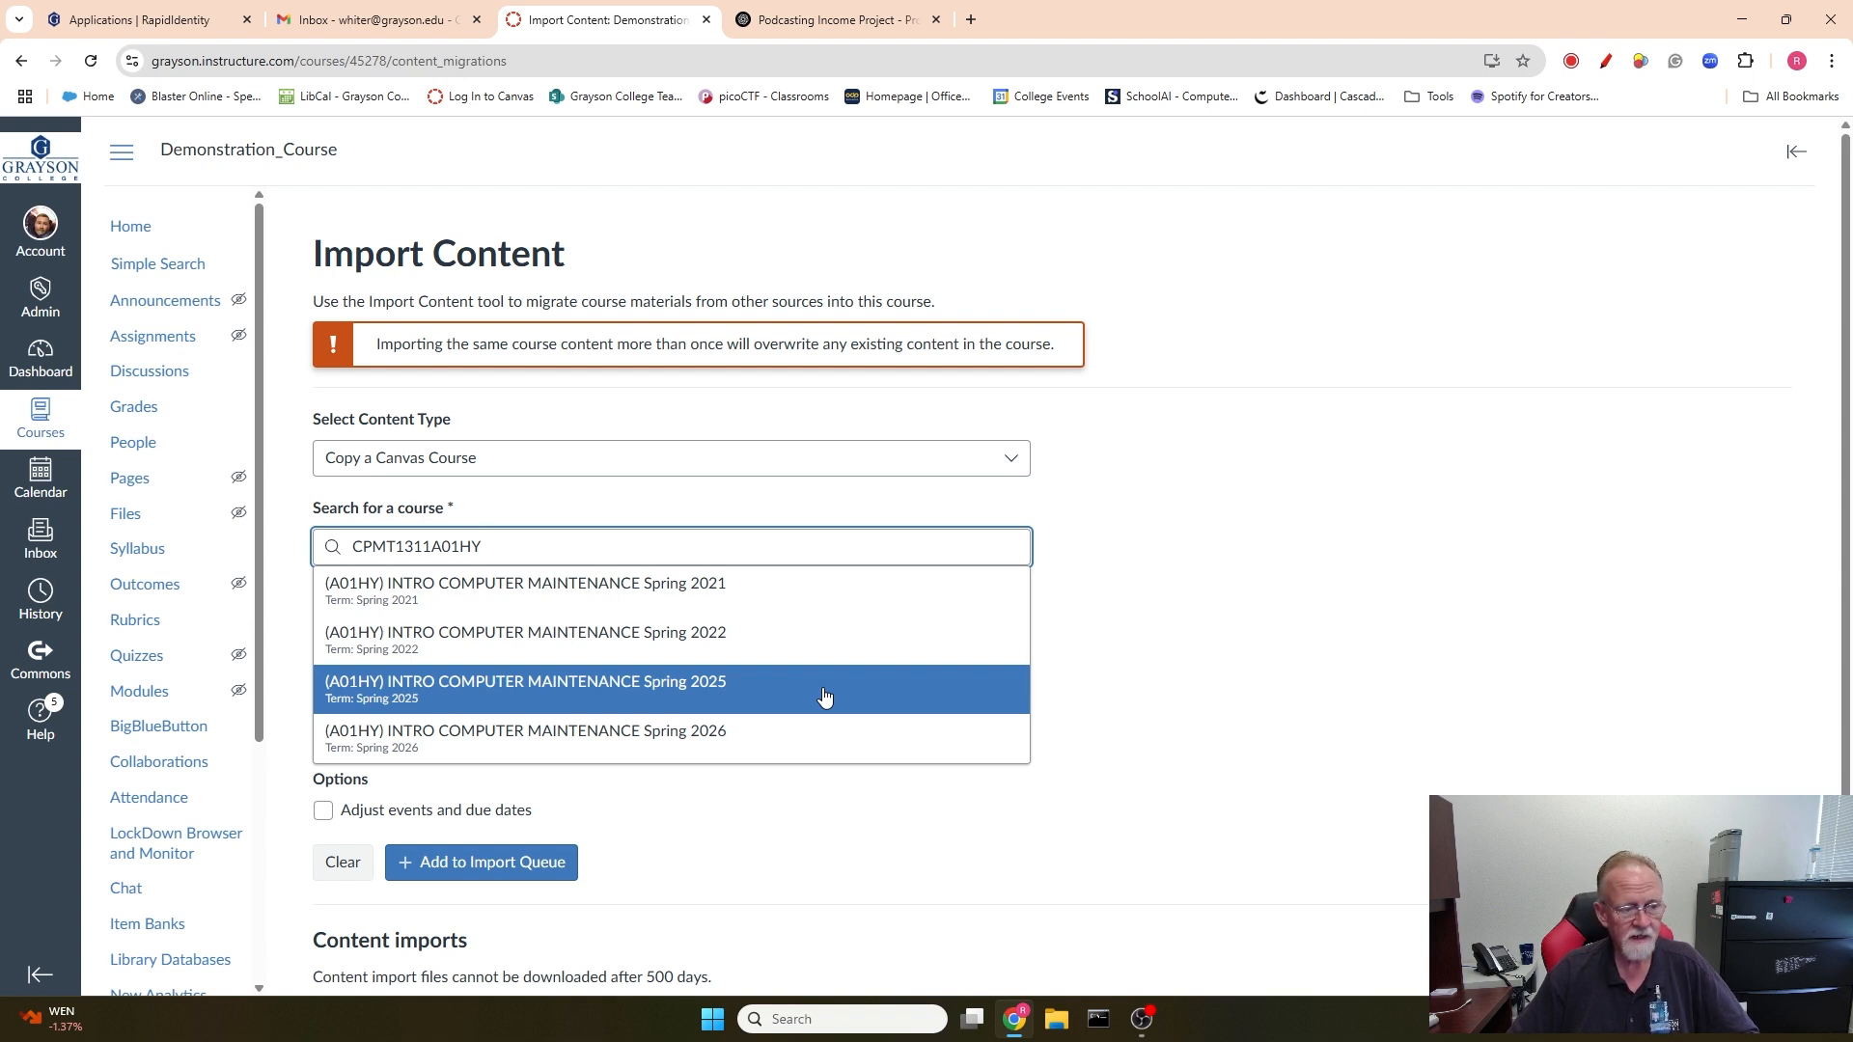
Step: Replace the zero after the A in the course search code with the letter O, and change it back to a zero
{"action": "left_click", "coordinate": [393, 547]}
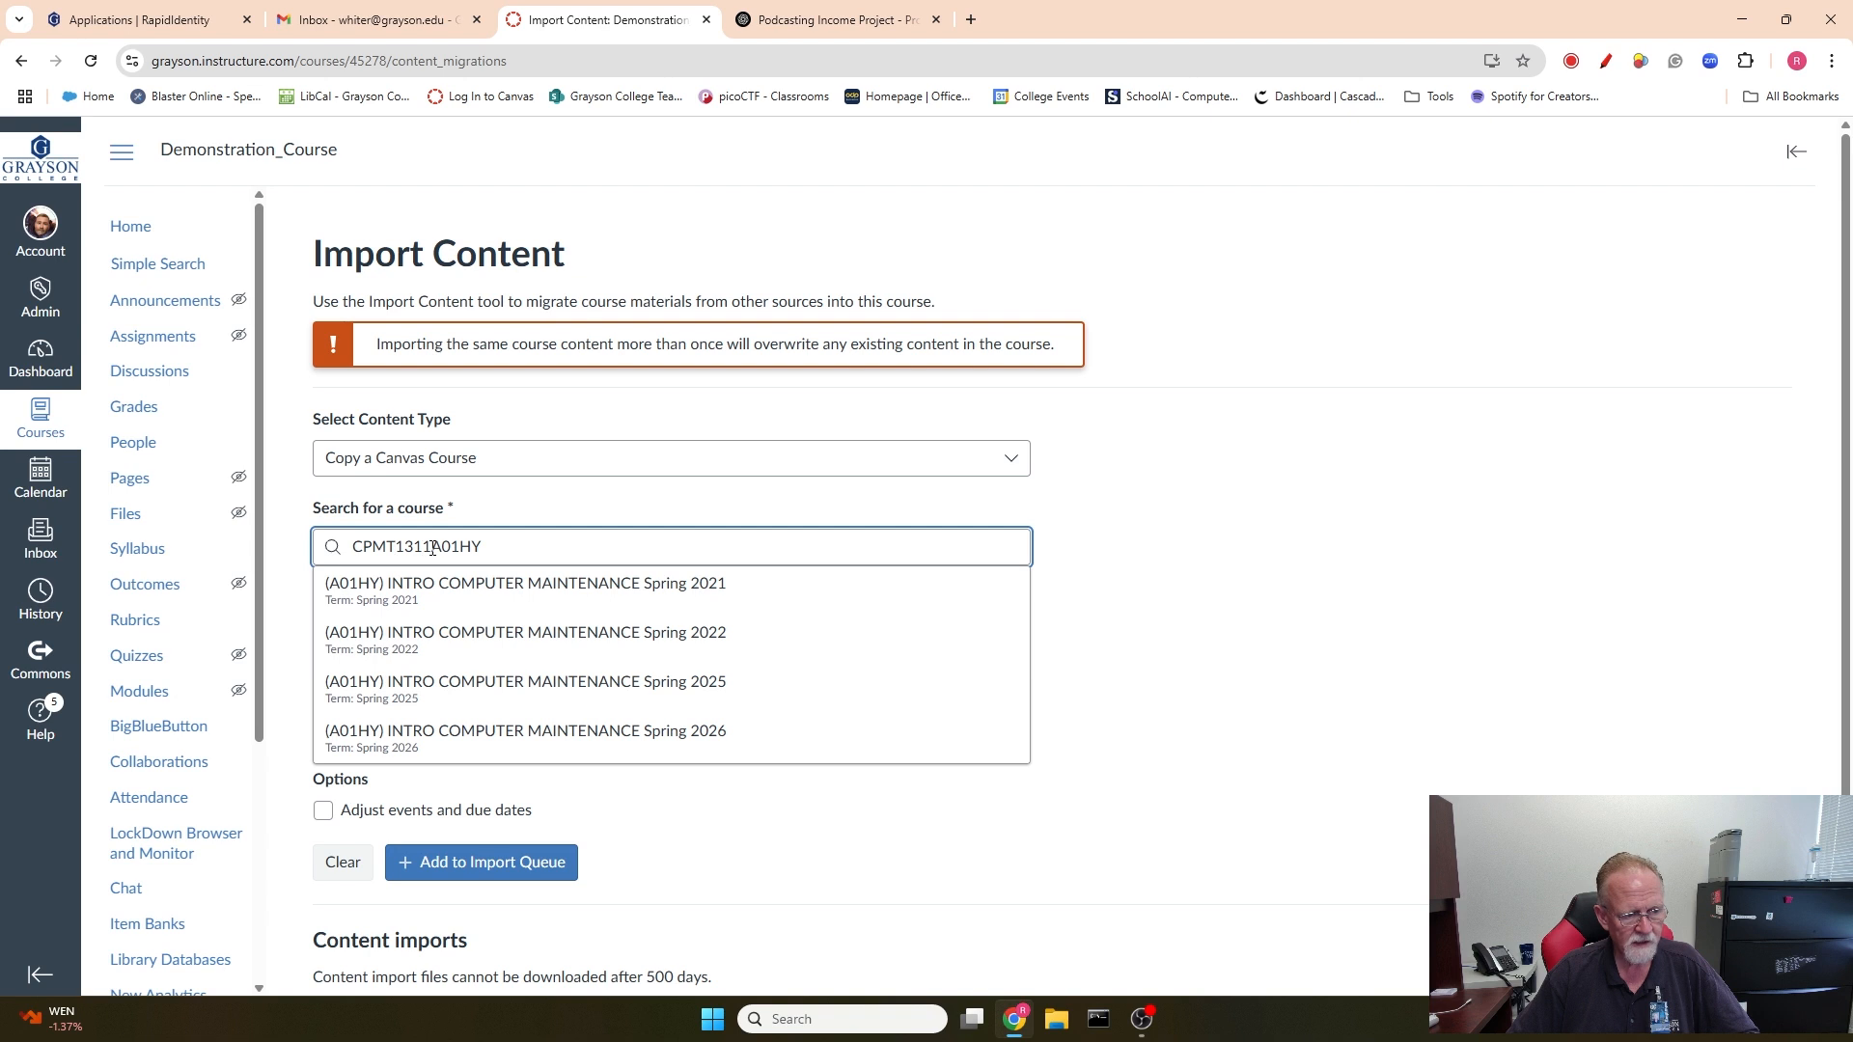
{"action": "left_click", "coordinate": [431, 547]}
{"action": "left_click_drag", "start_coordinate": [443, 548], "coordinate": [452, 547]}
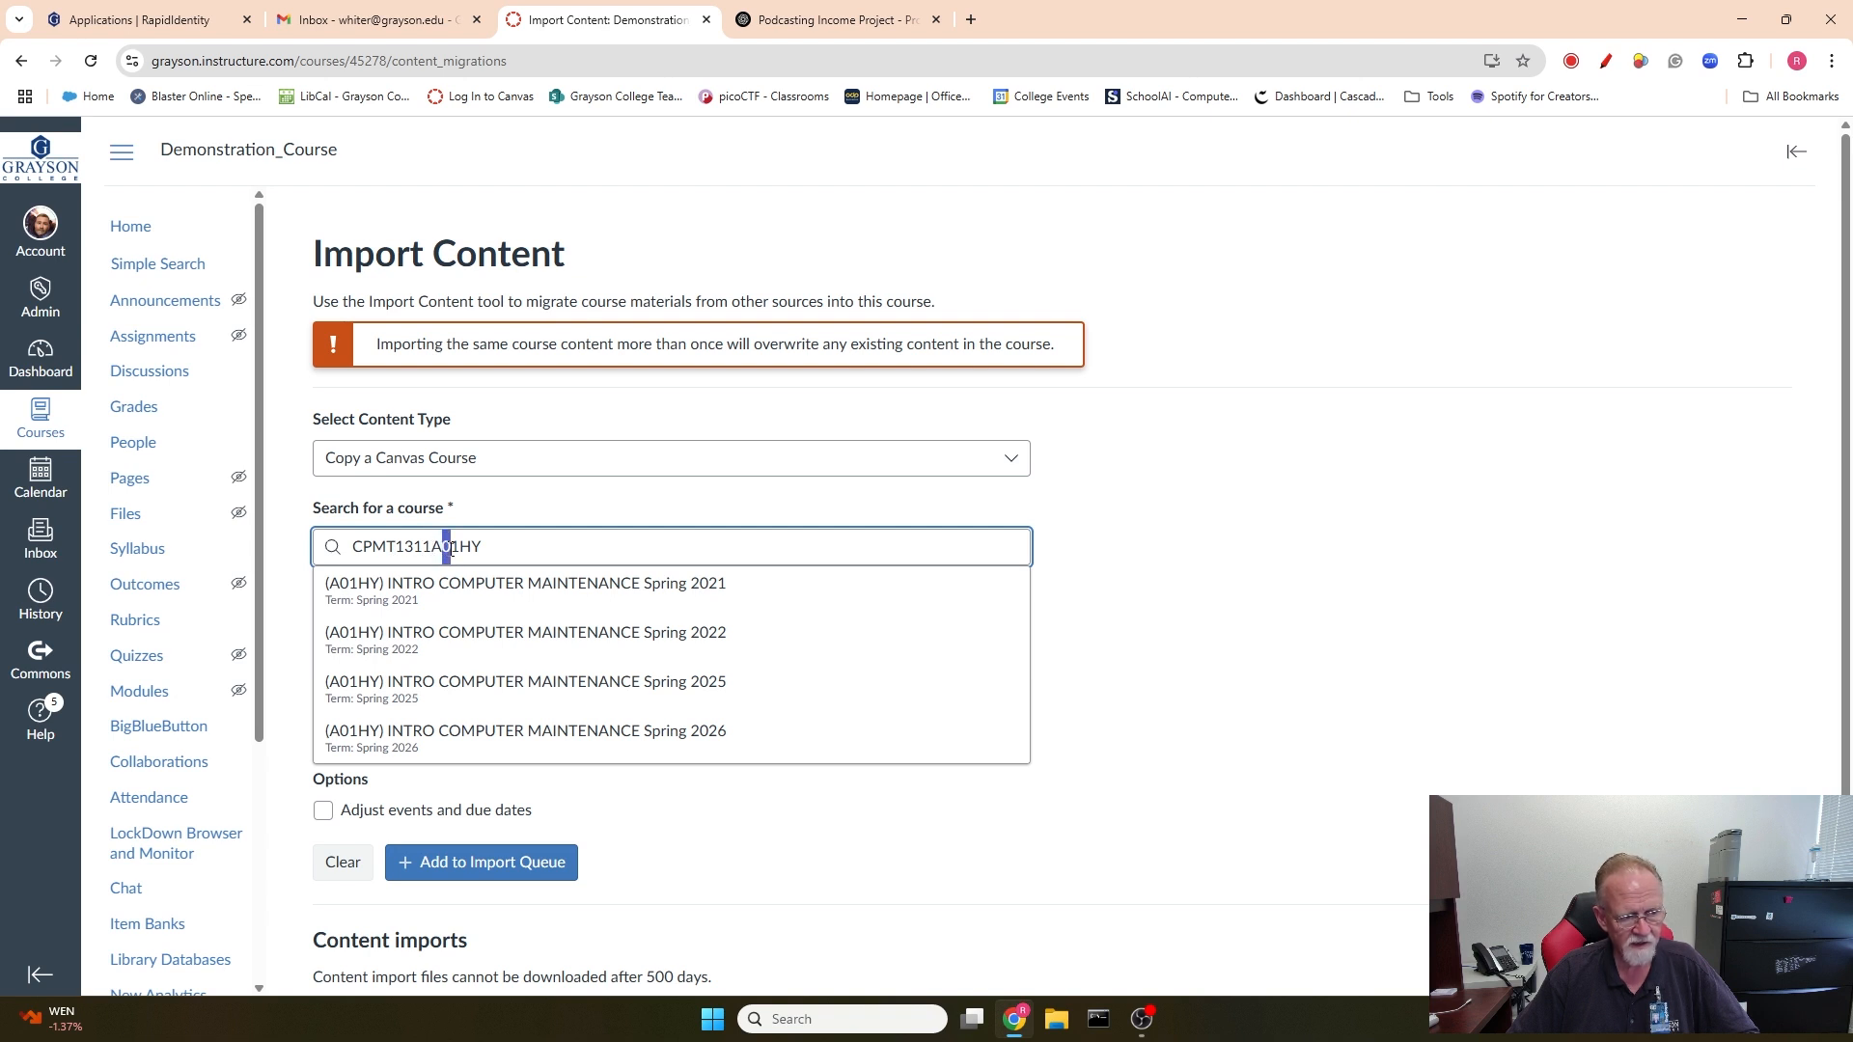
{"action": "left_click", "coordinate": [562, 552]}
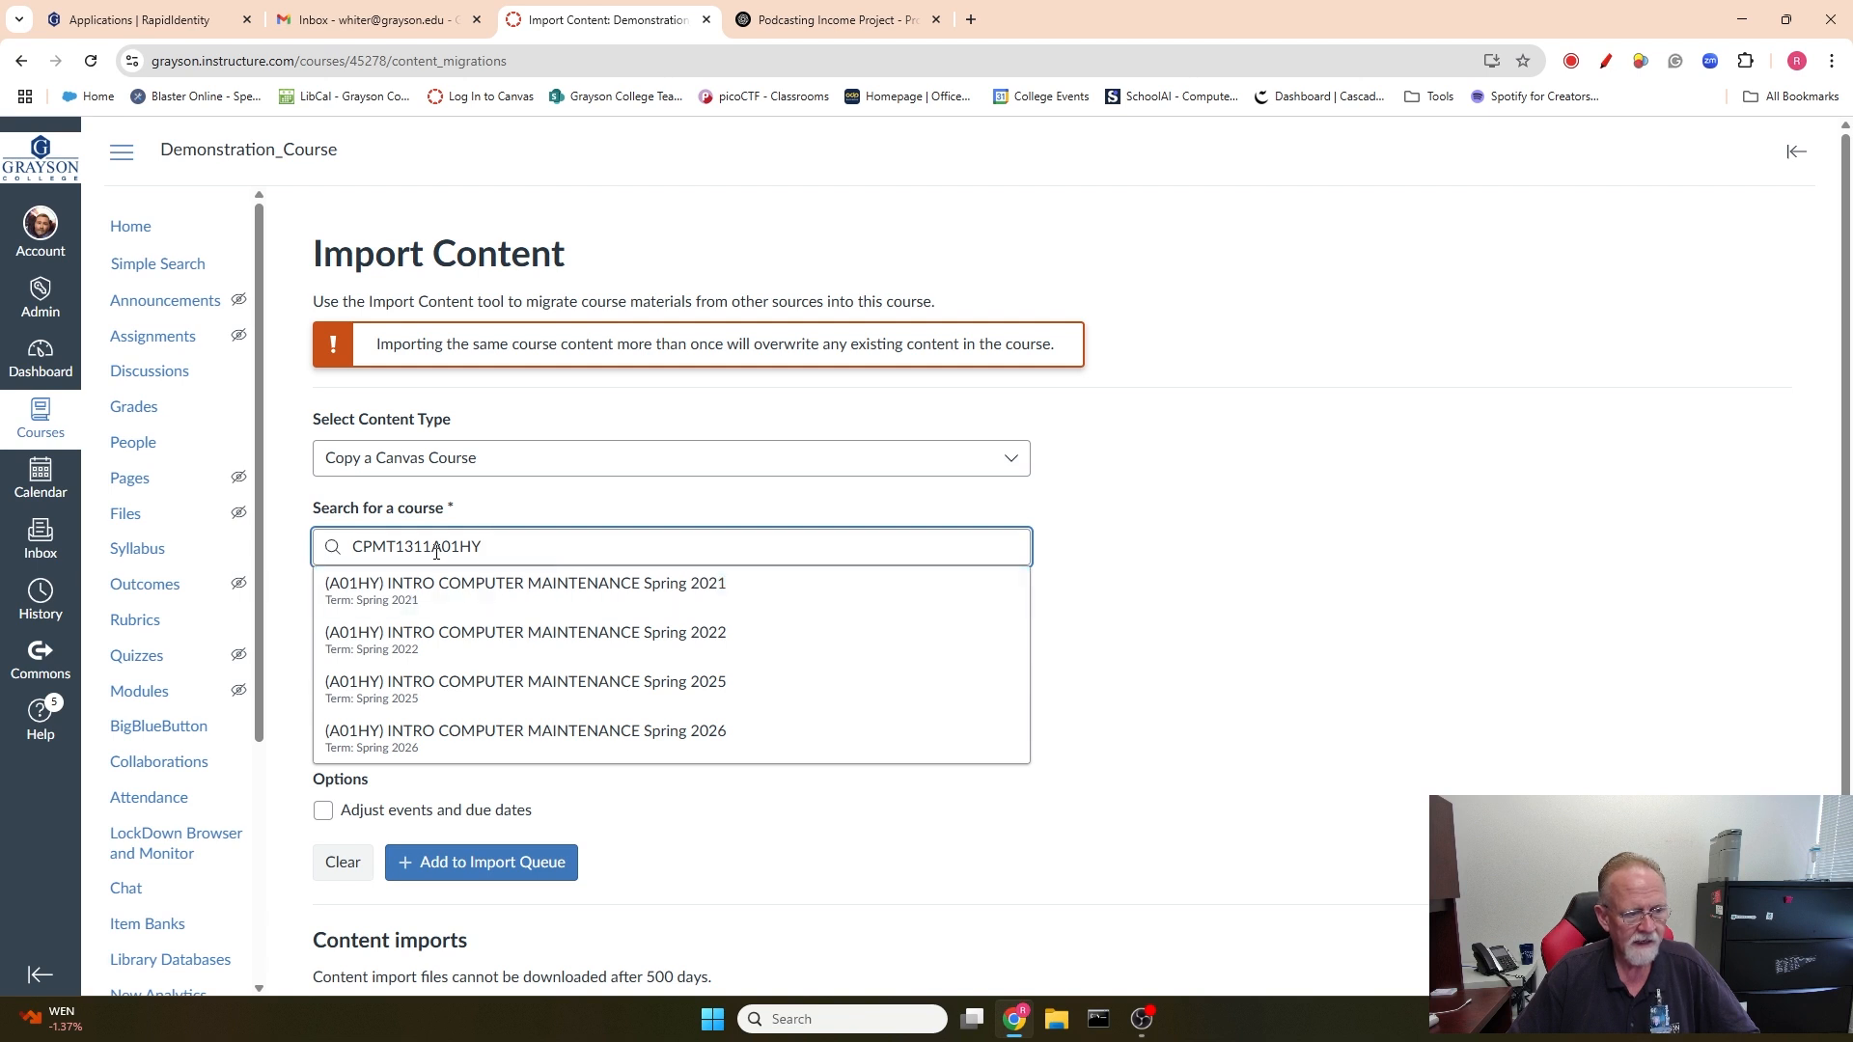
{"action": "left_click_drag", "start_coordinate": [443, 547], "coordinate": [451, 548]}
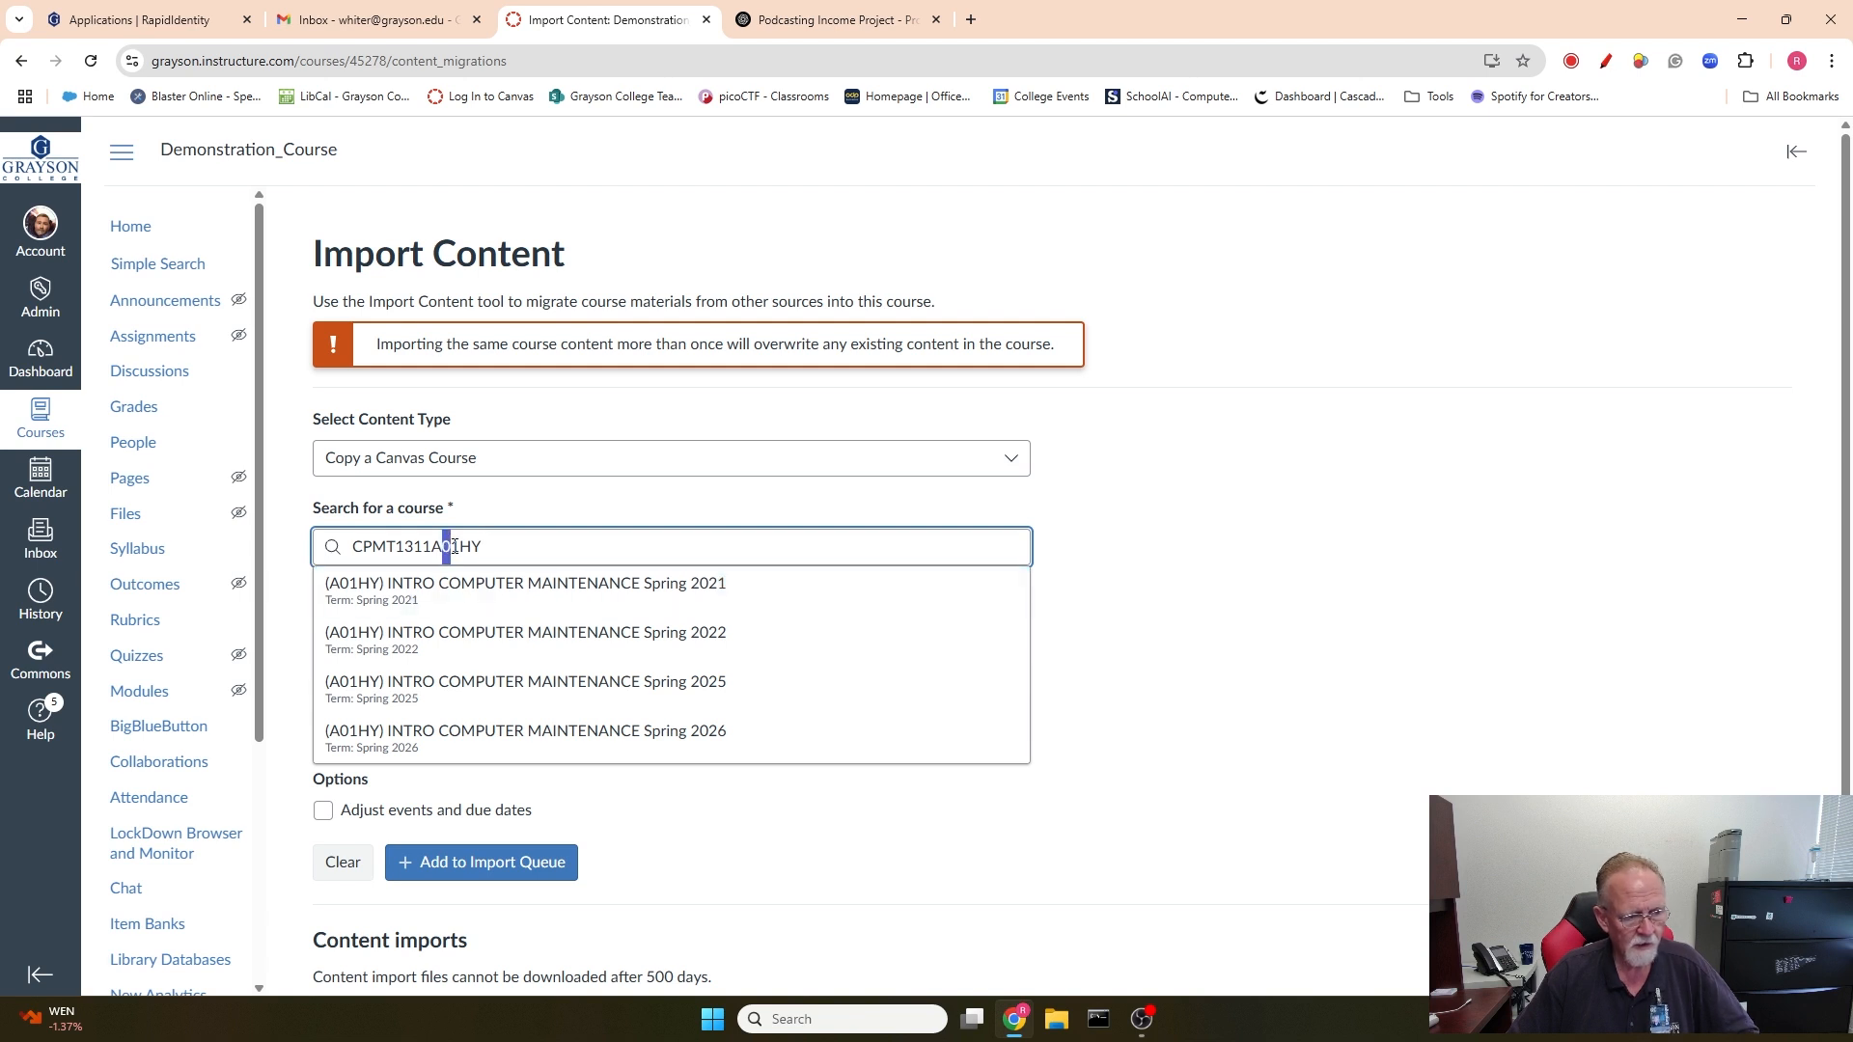
{"action": "type", "text": "O"}
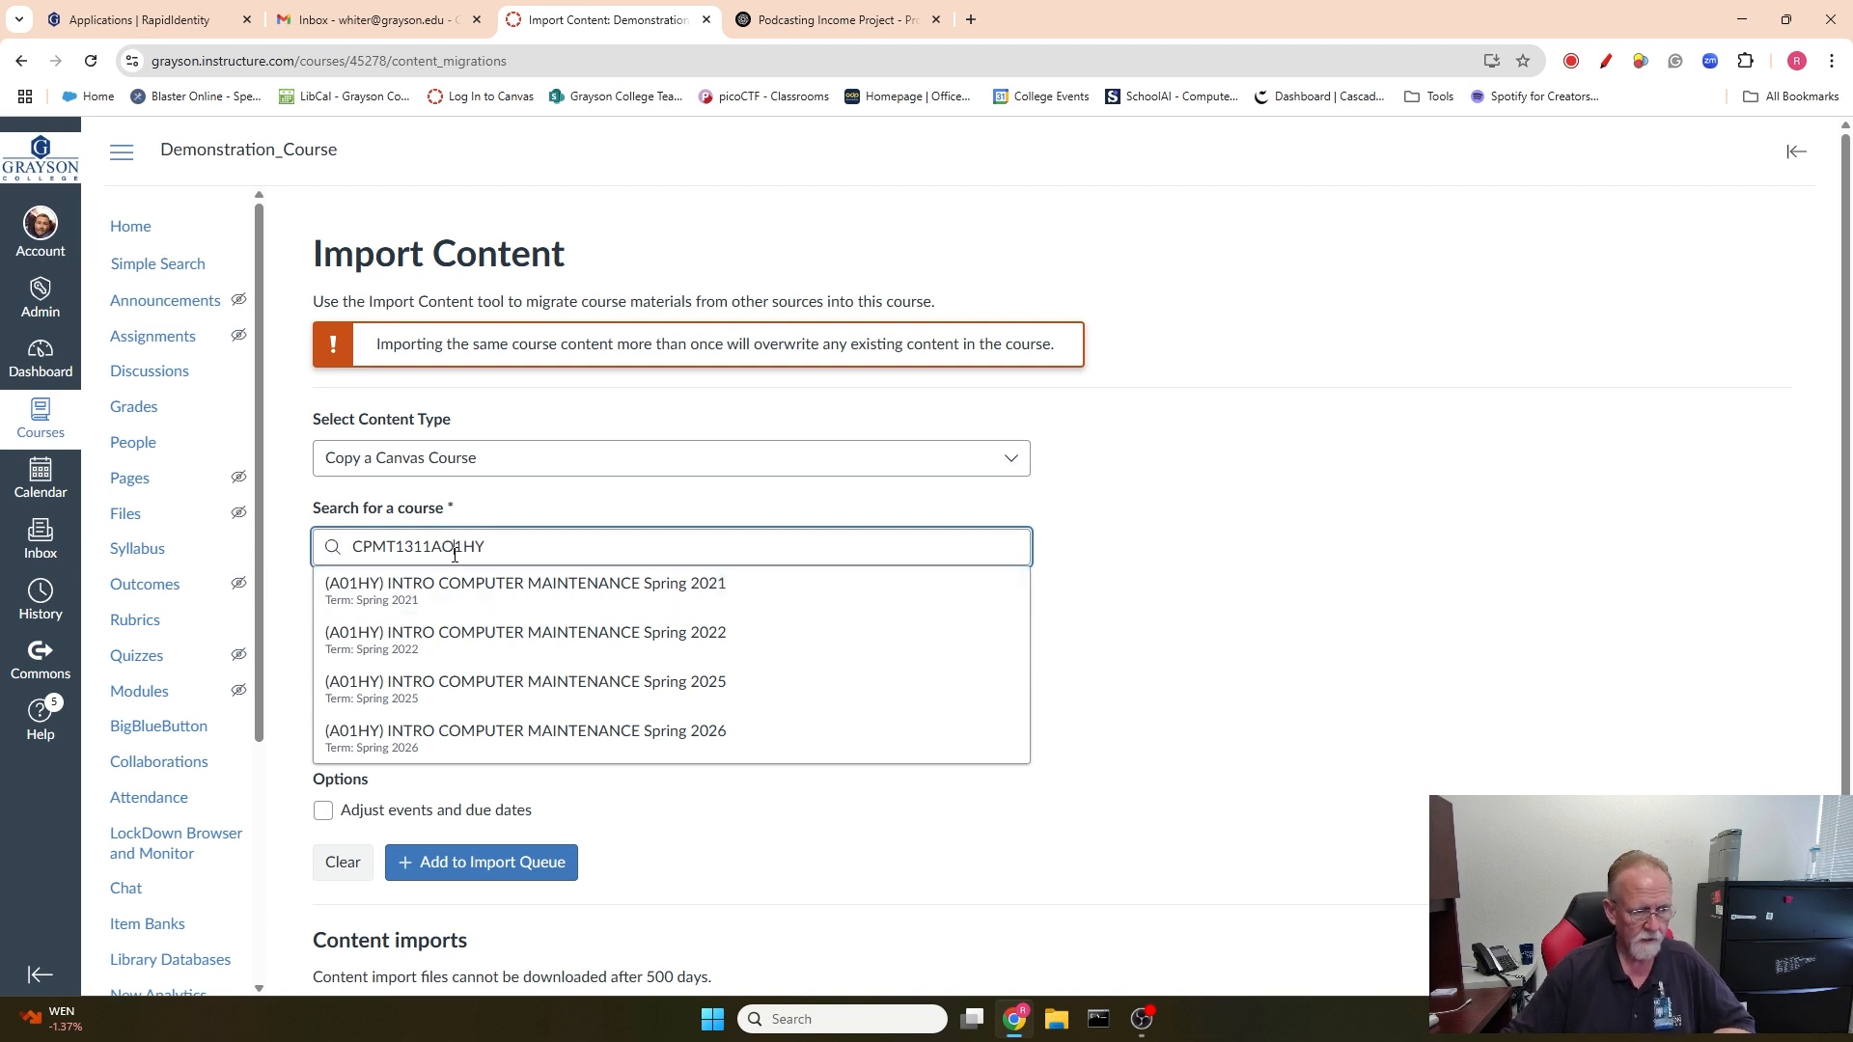
{"action": "left_click_drag", "start_coordinate": [454, 547], "coordinate": [445, 547]}
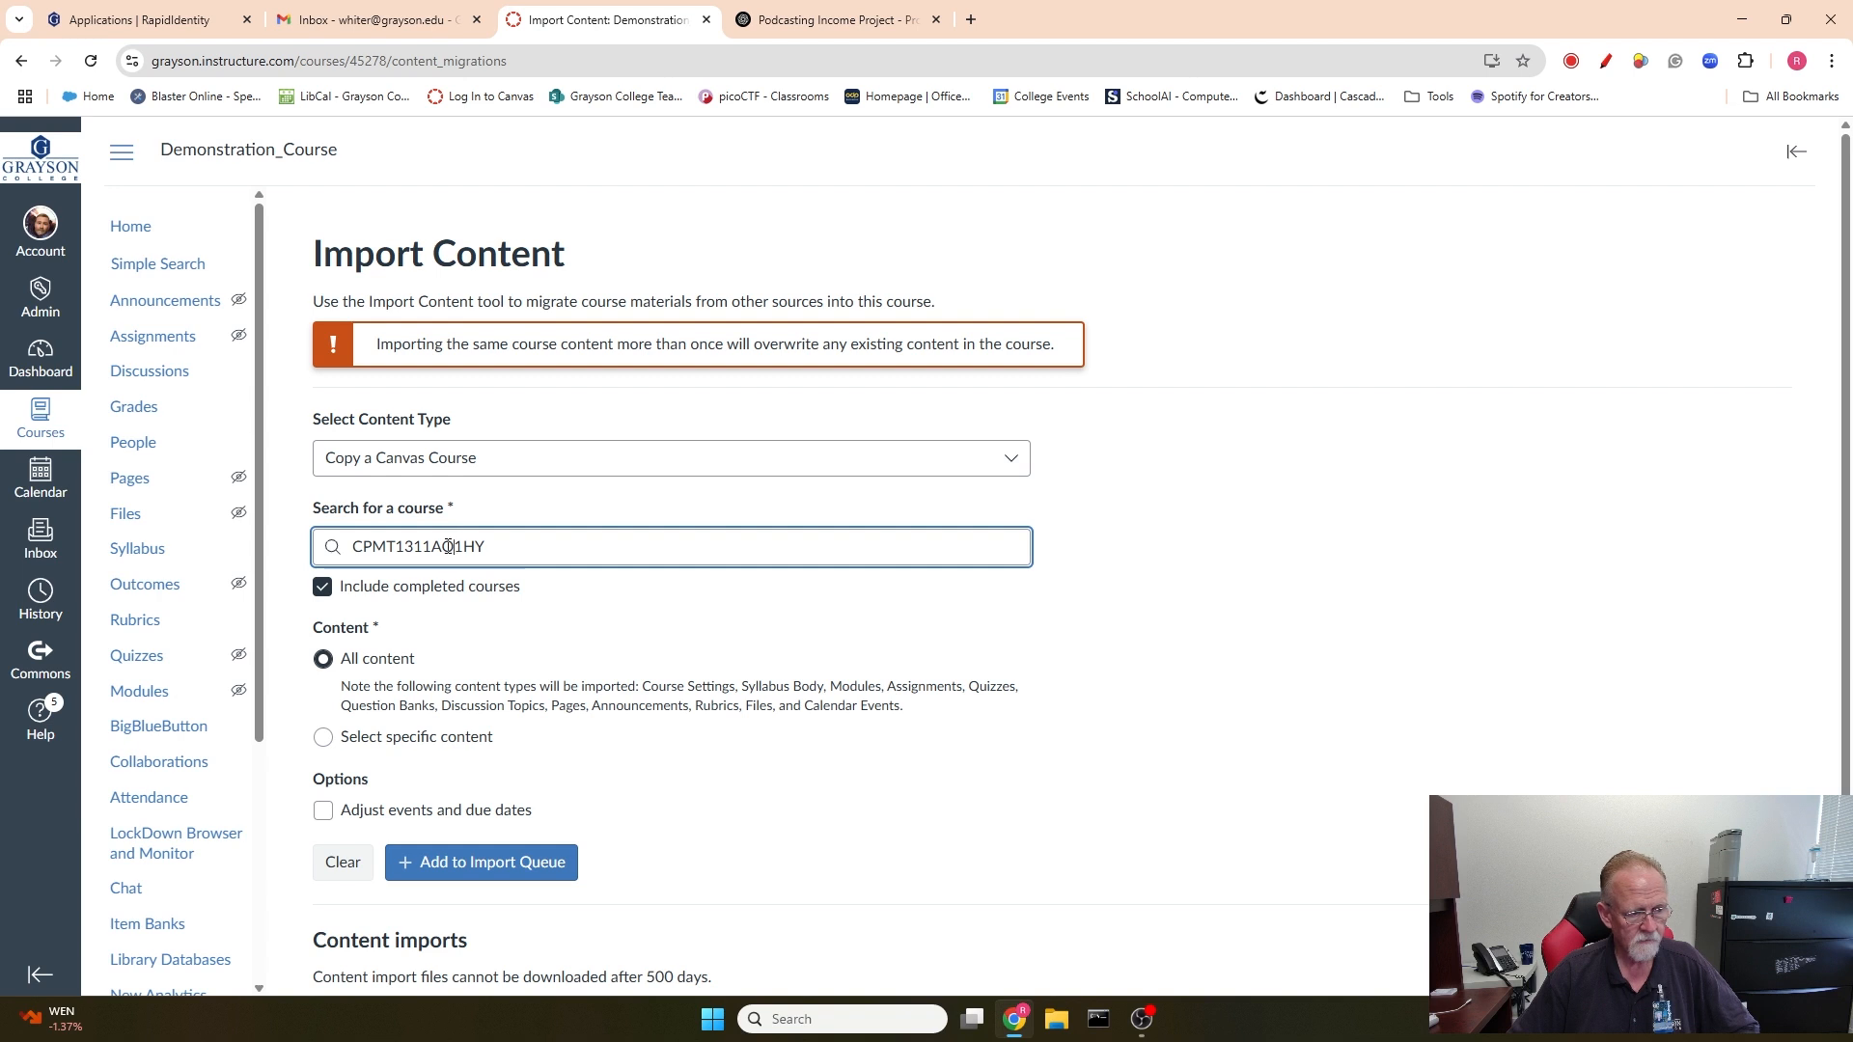
{"action": "type", "text": "0"}
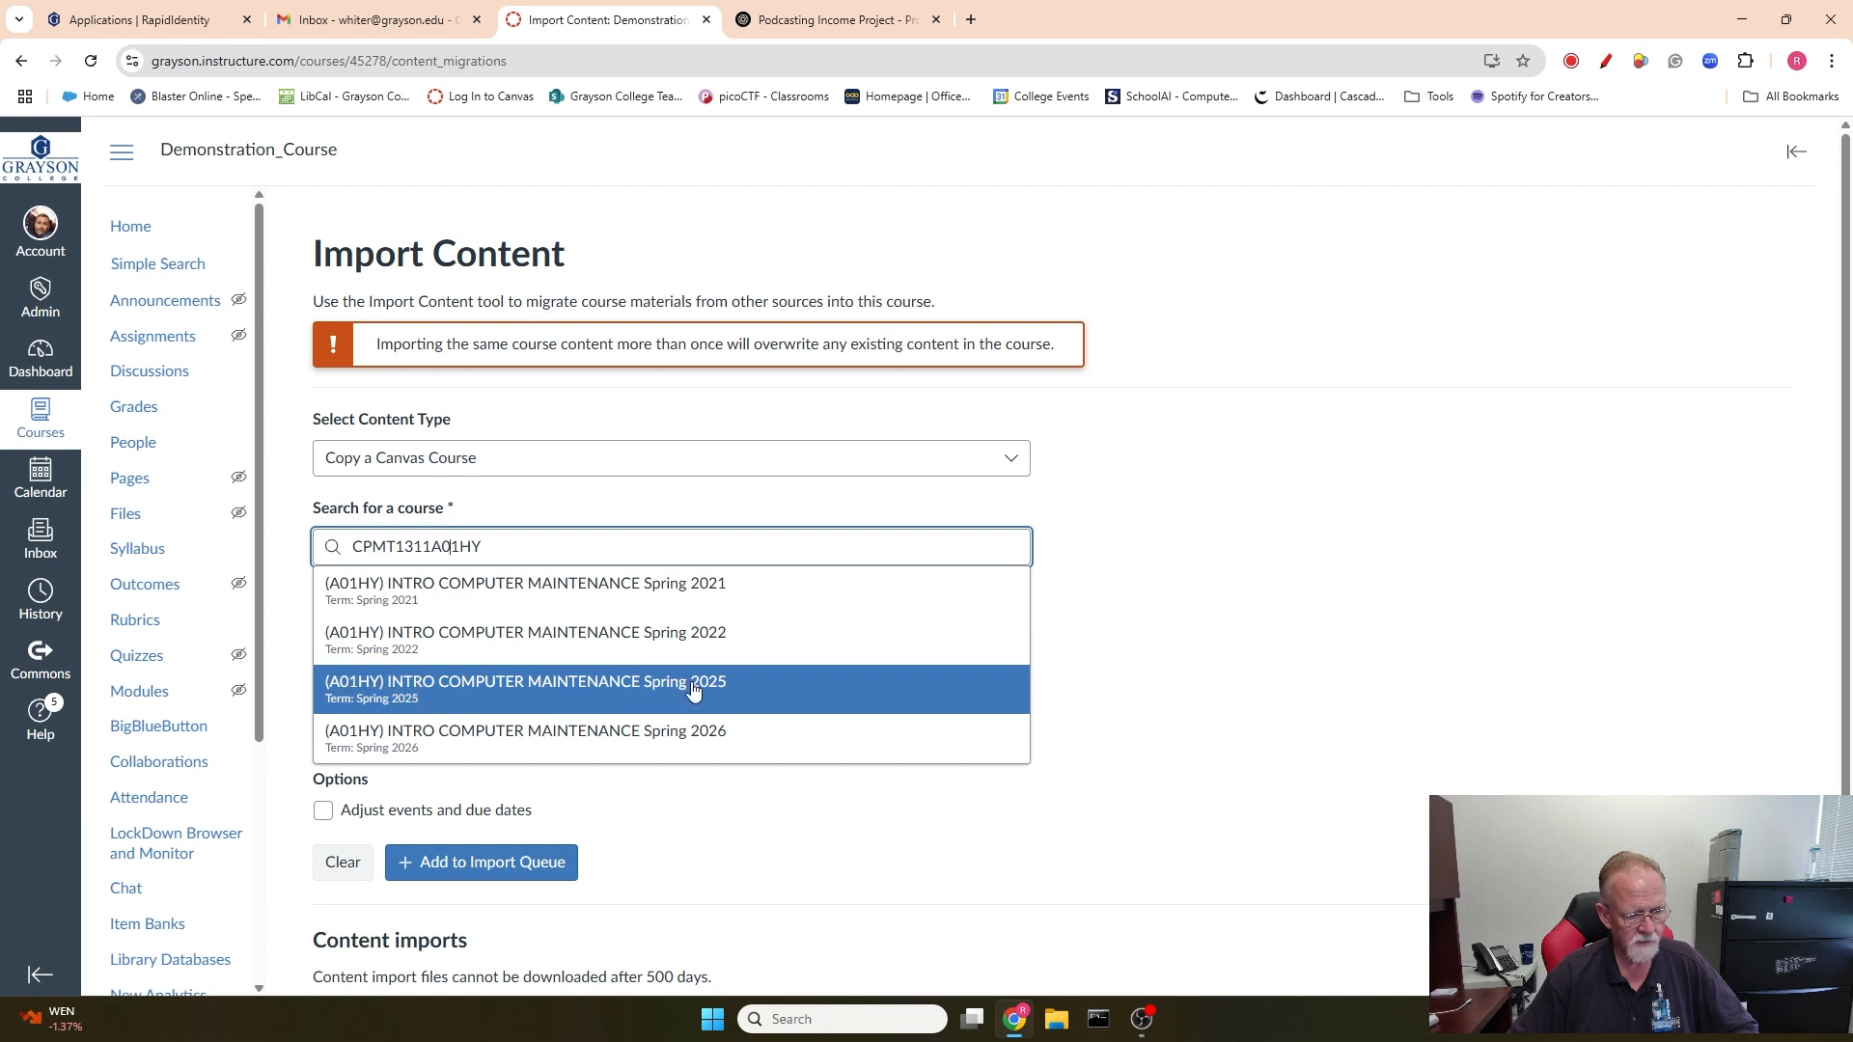
Step: Queue a copy of (A01HY) INTRO COMPUTER MAINTENANCE Spring 2025 with events and due dates adjusted by removing the dates
{"action": "left_click", "coordinate": [481, 687]}
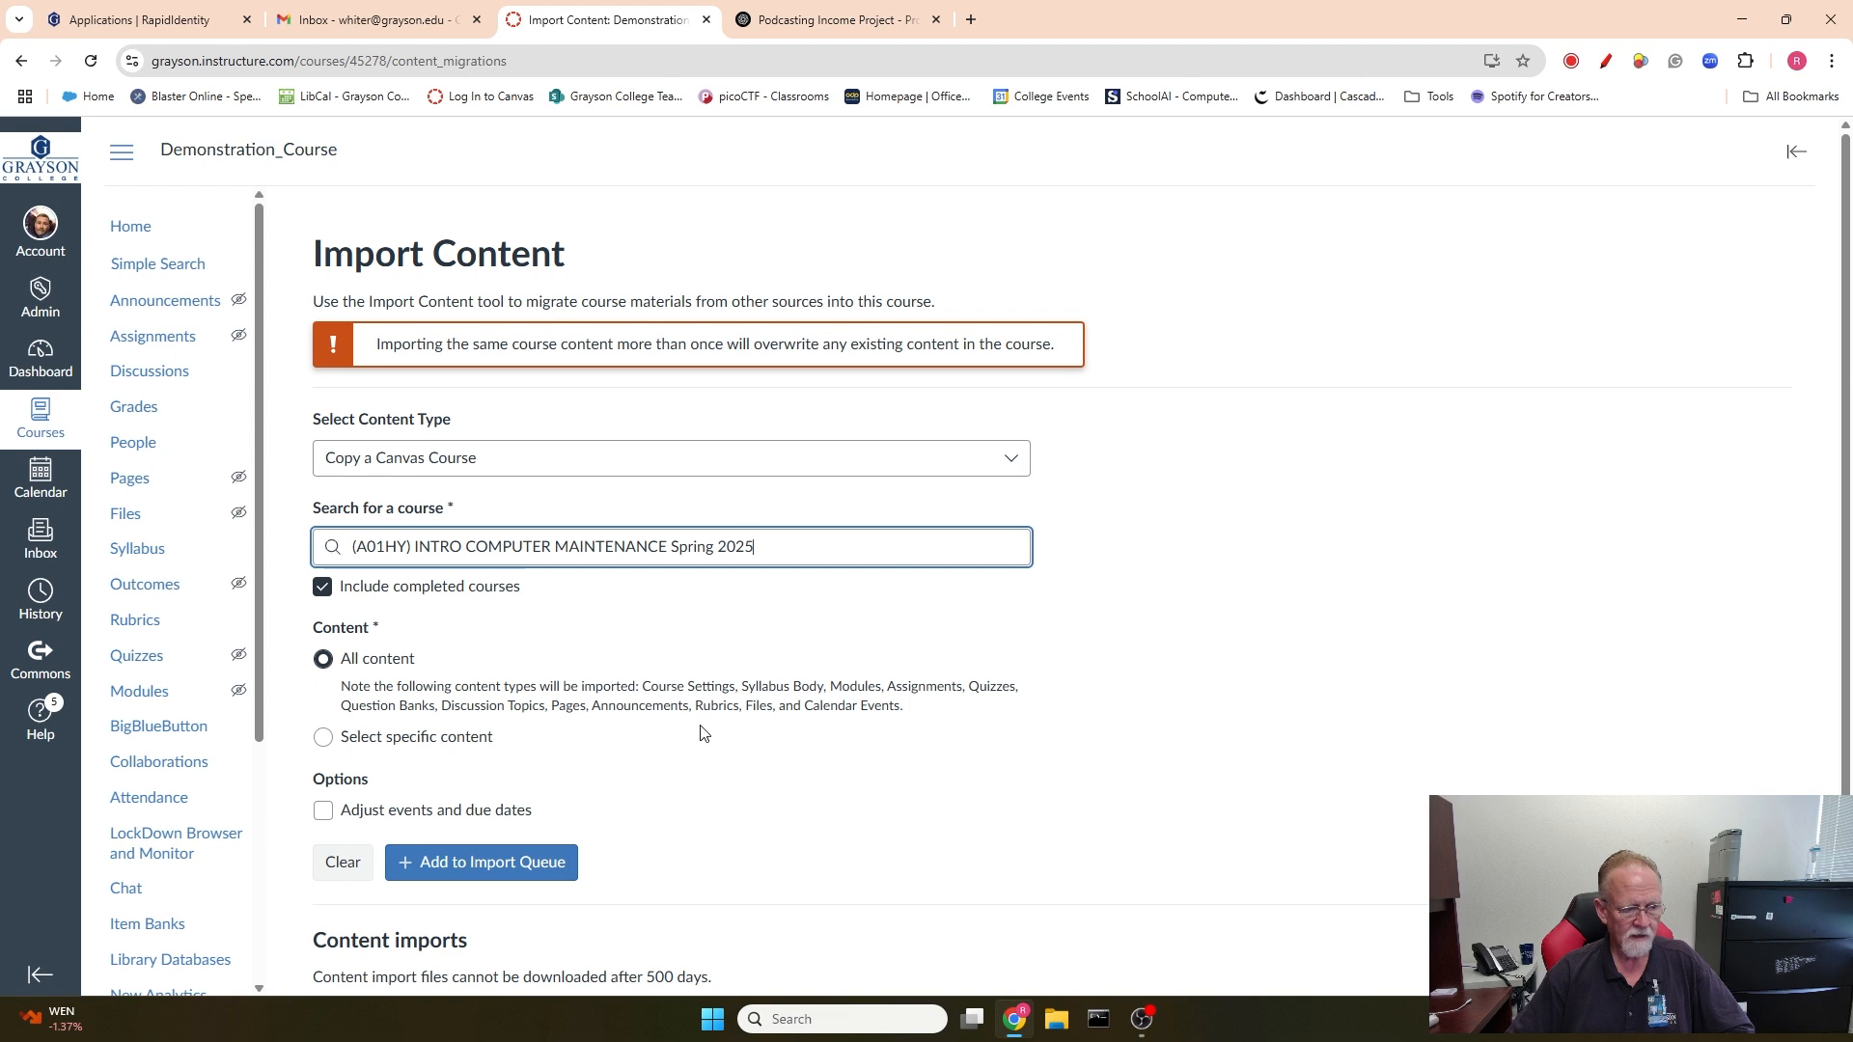
{"action": "scroll", "coordinate": [685, 730], "scroll_direction": "down", "scroll_amount": 1}
{"action": "left_click", "coordinate": [351, 719]}
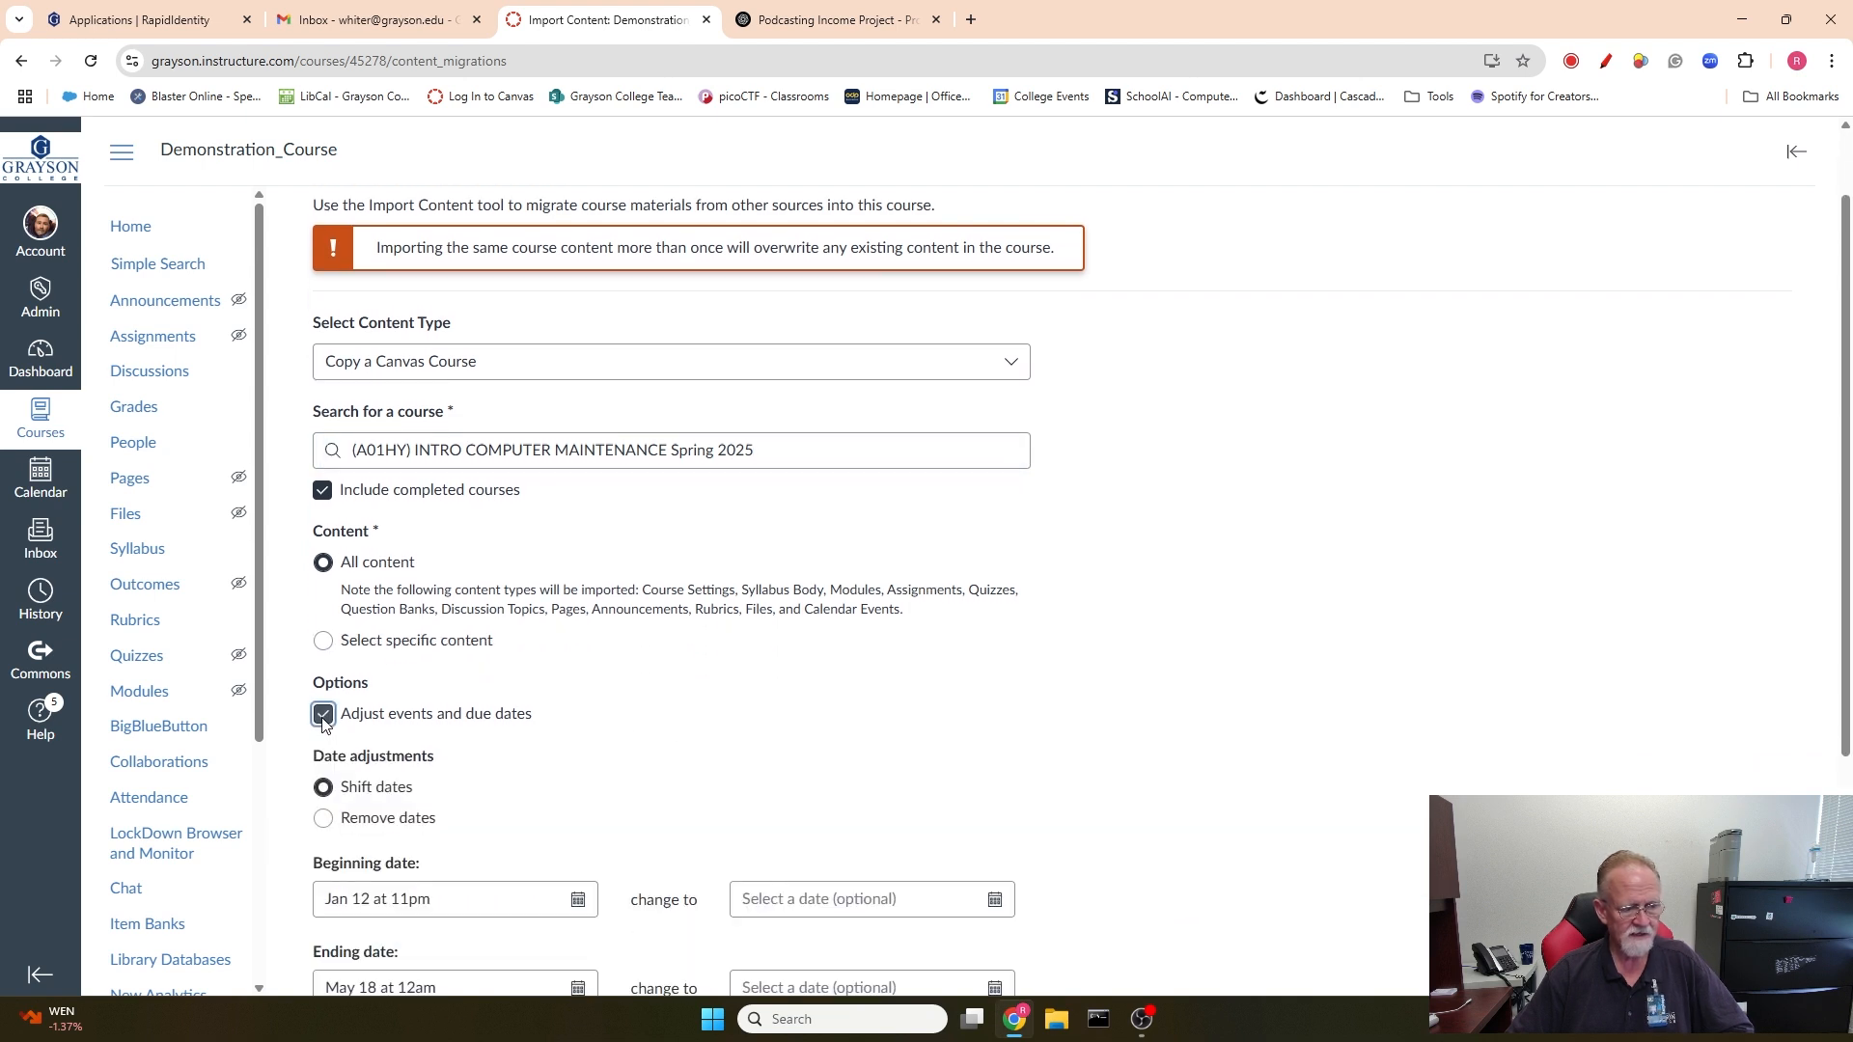
{"action": "scroll", "coordinate": [680, 693], "scroll_direction": "down", "scroll_amount": 3}
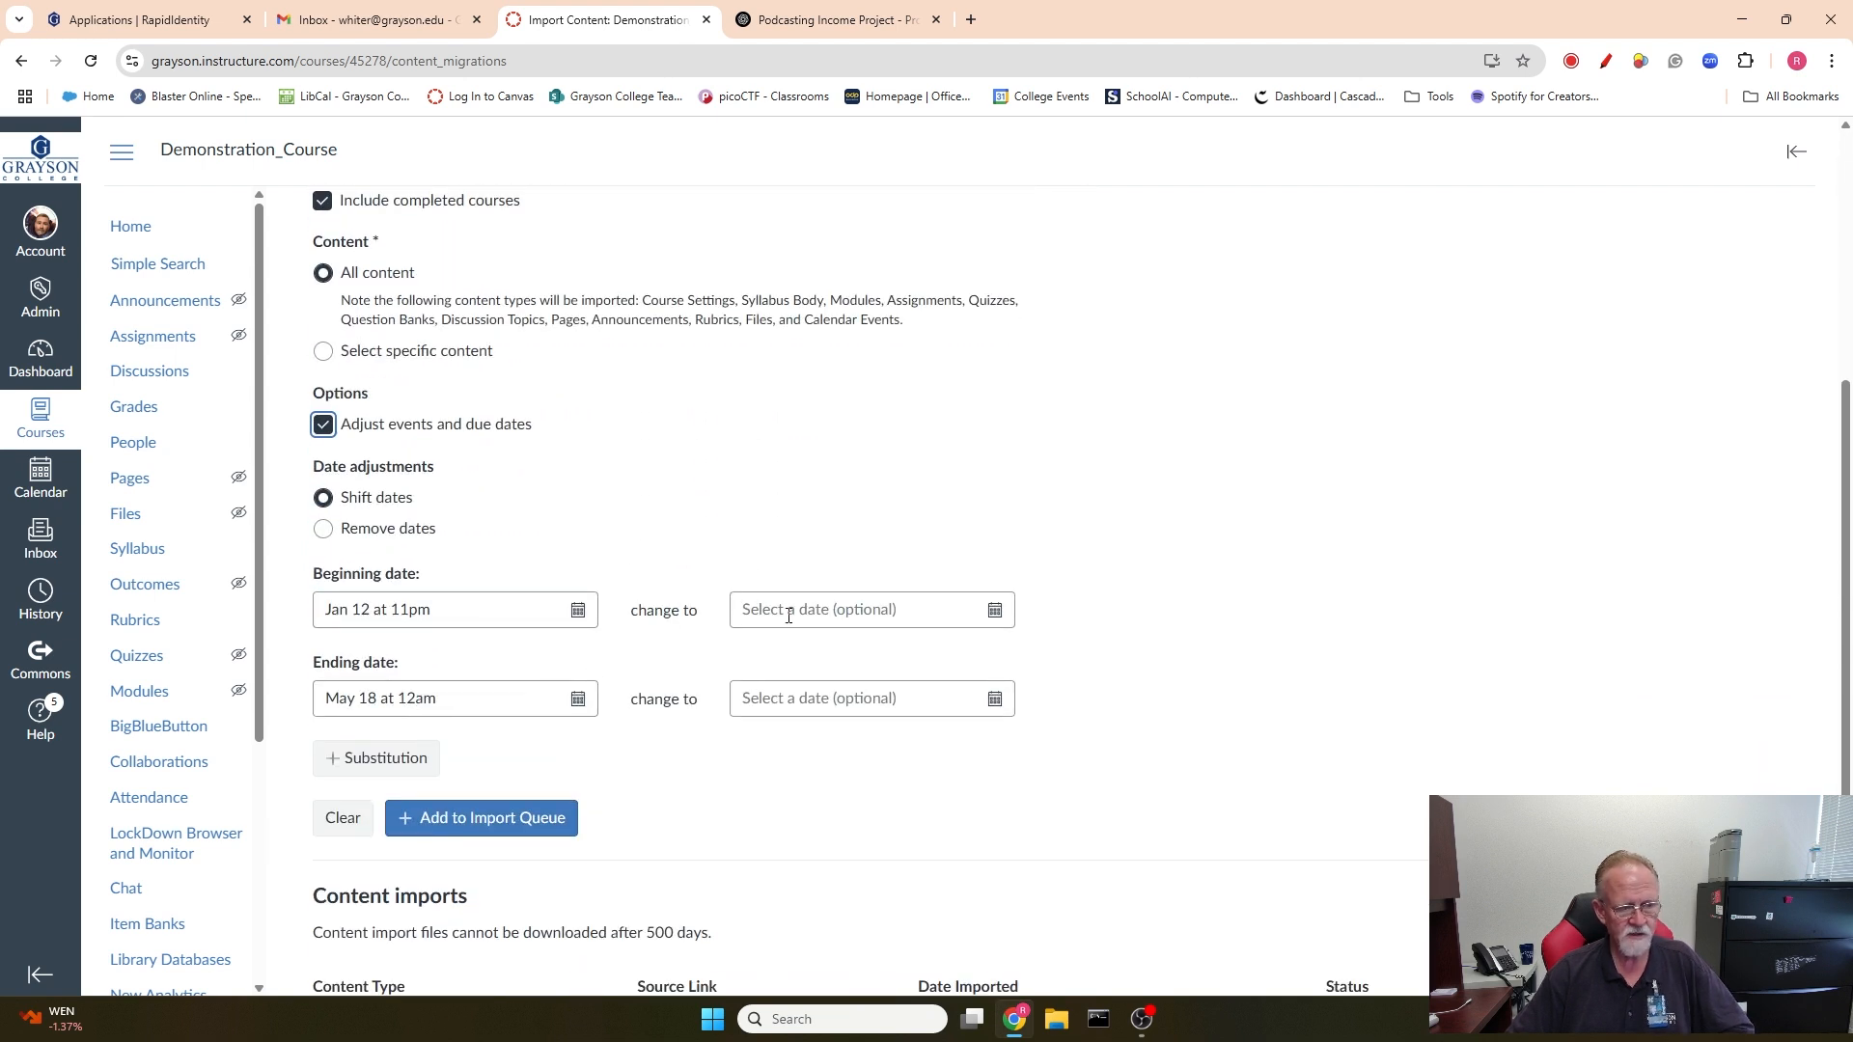
{"action": "left_click", "coordinate": [324, 532]}
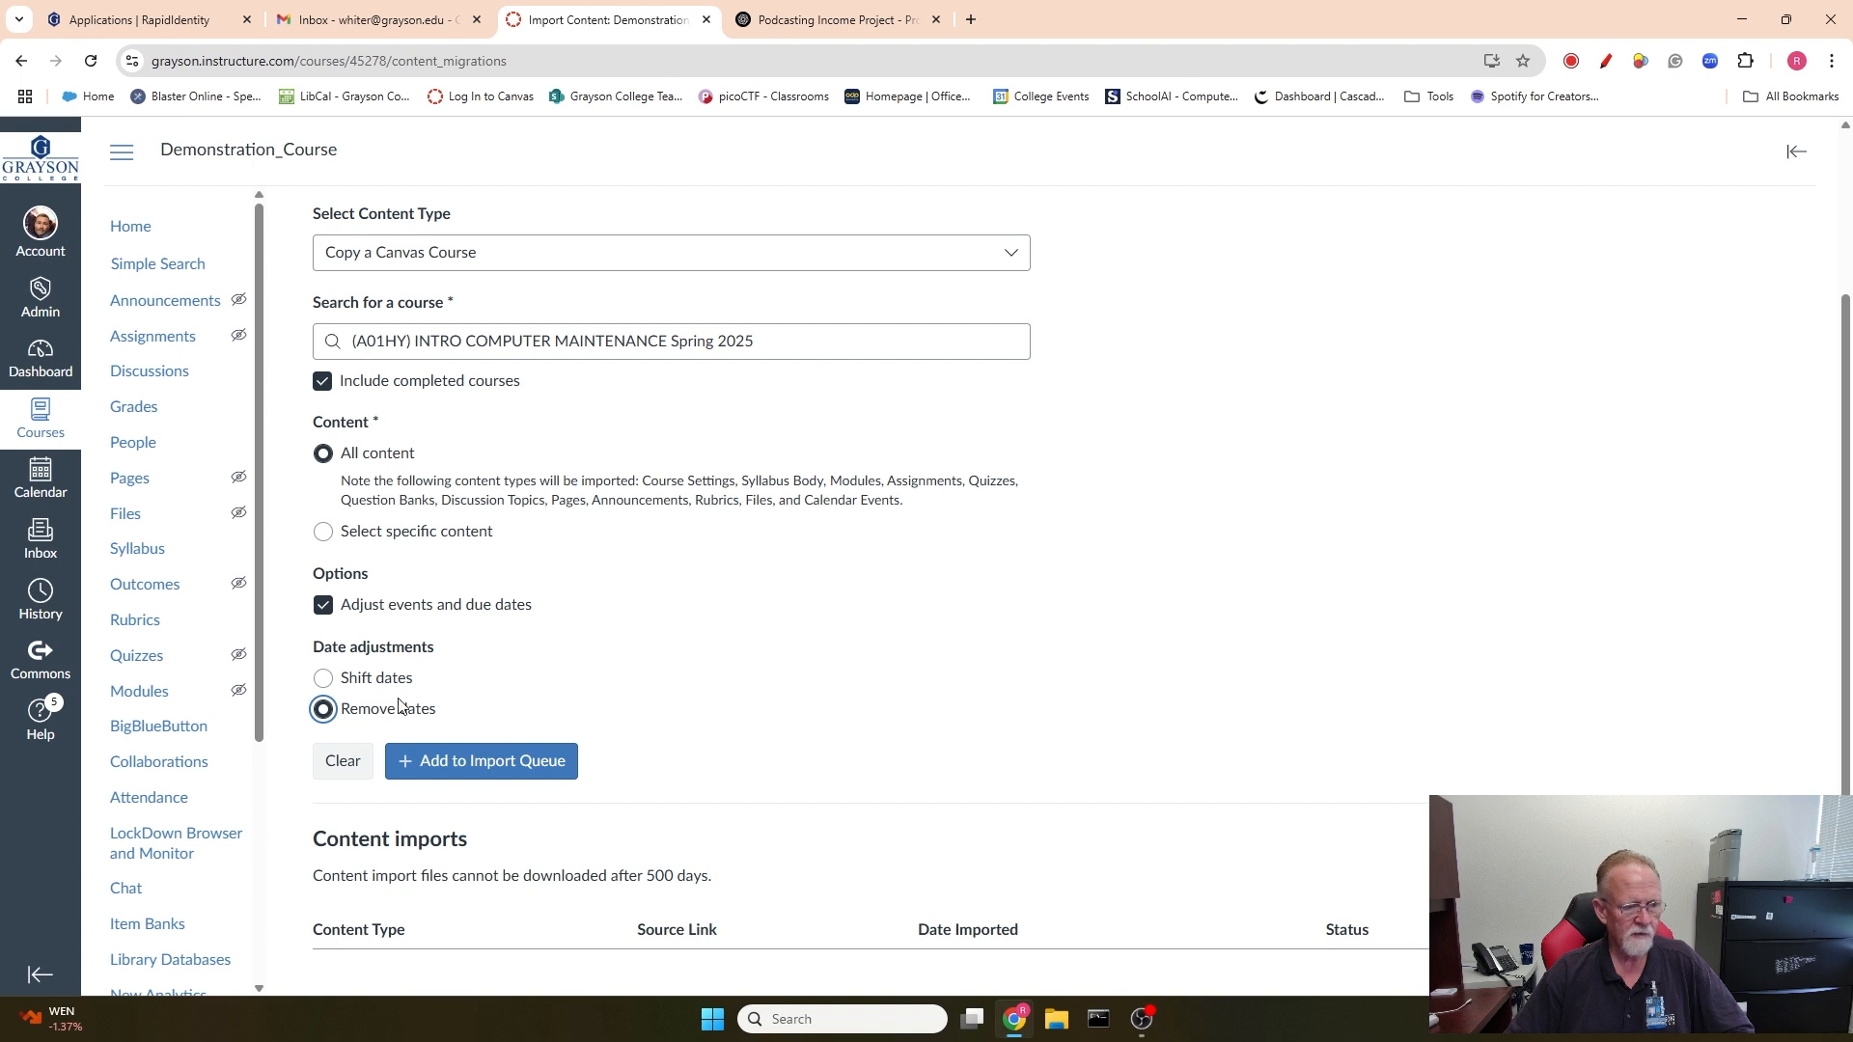
{"action": "left_click", "coordinate": [481, 762]}
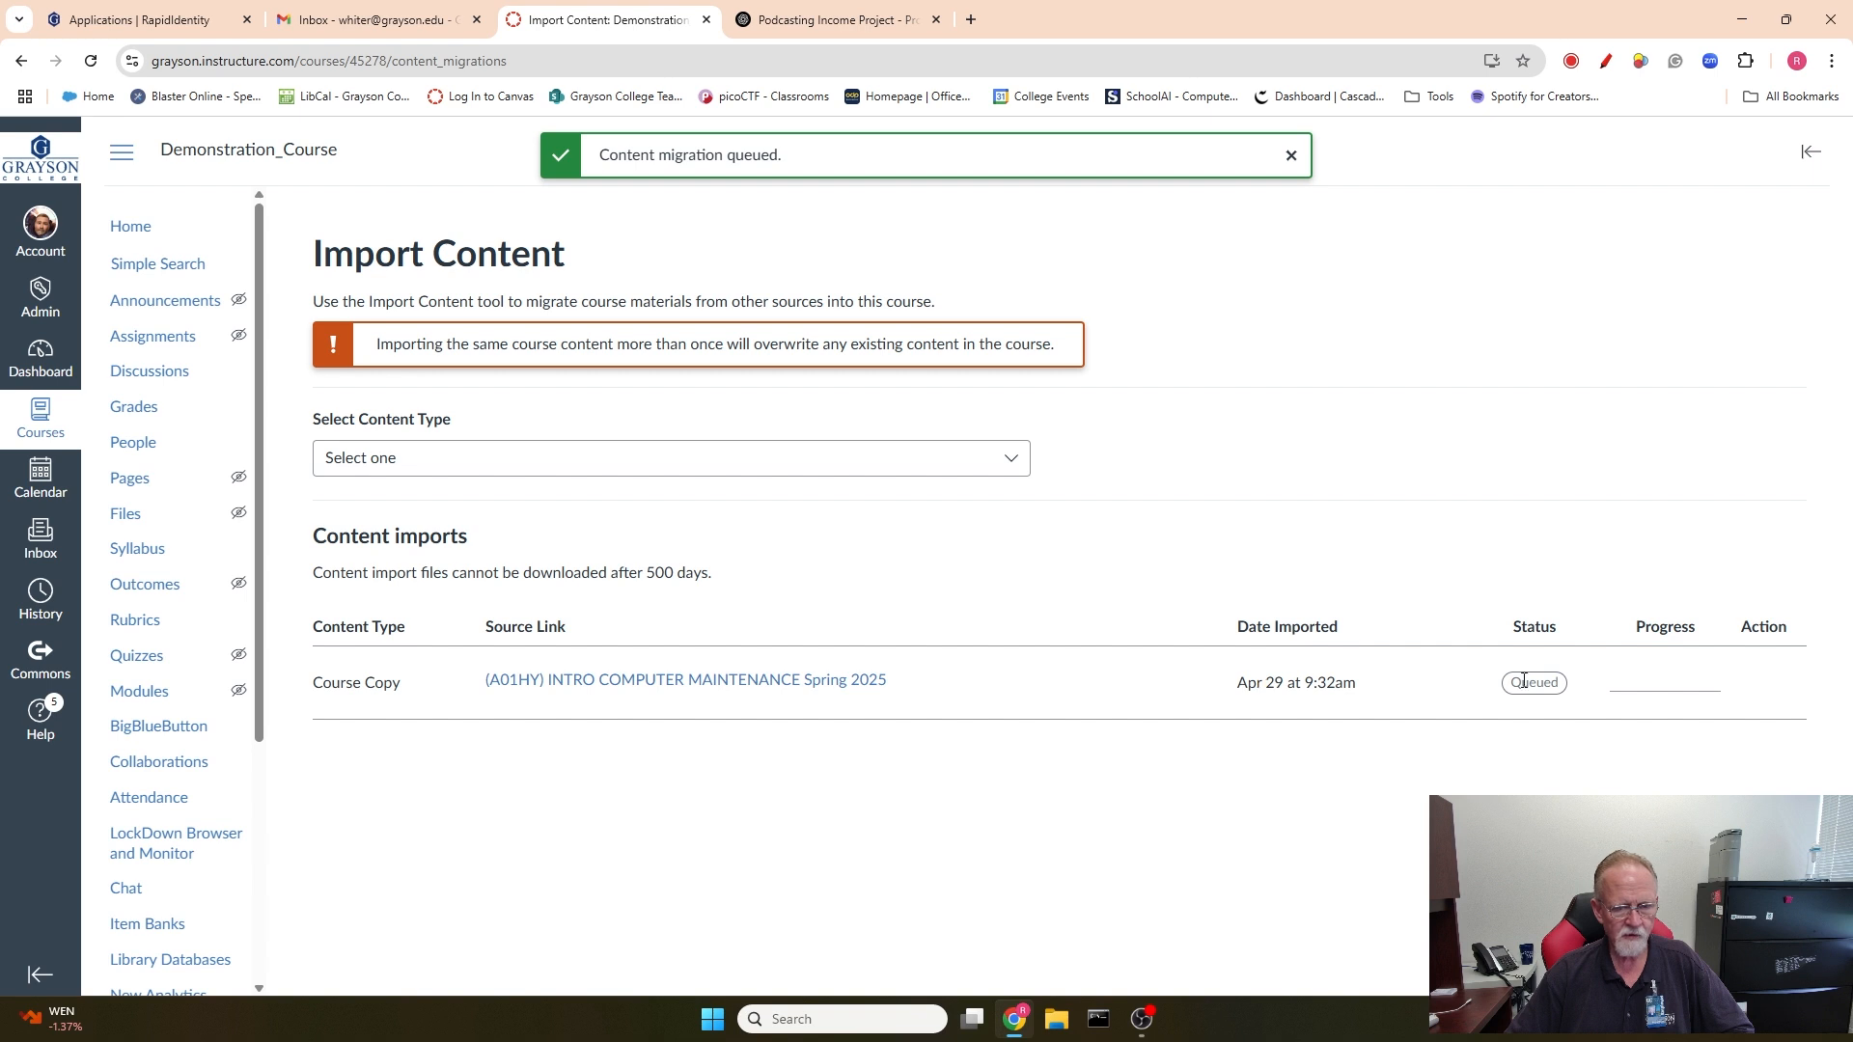
Step: Check the status of the course copy import and review the imported content on the course home page and in the modules list
{"action": "left_click_drag", "start_coordinate": [1510, 683], "coordinate": [1559, 682]}
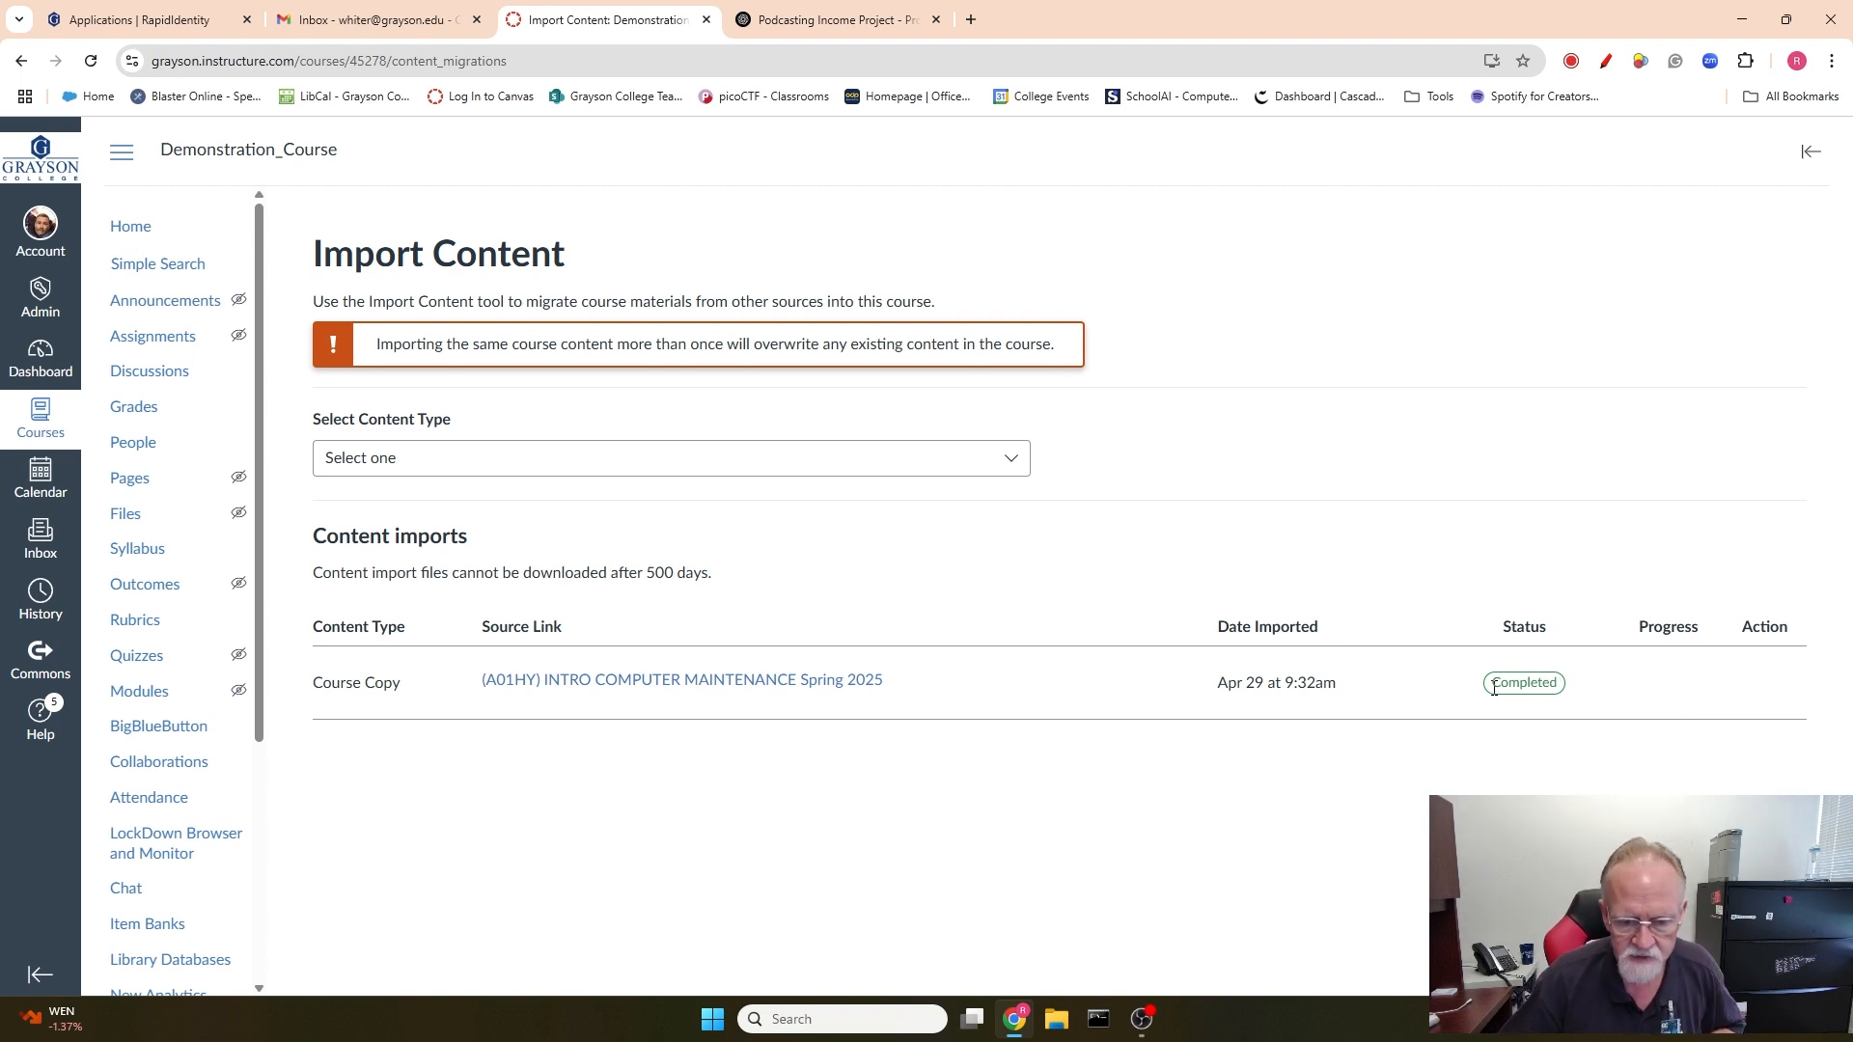
{"action": "left_click_drag", "start_coordinate": [1494, 687], "coordinate": [1555, 686]}
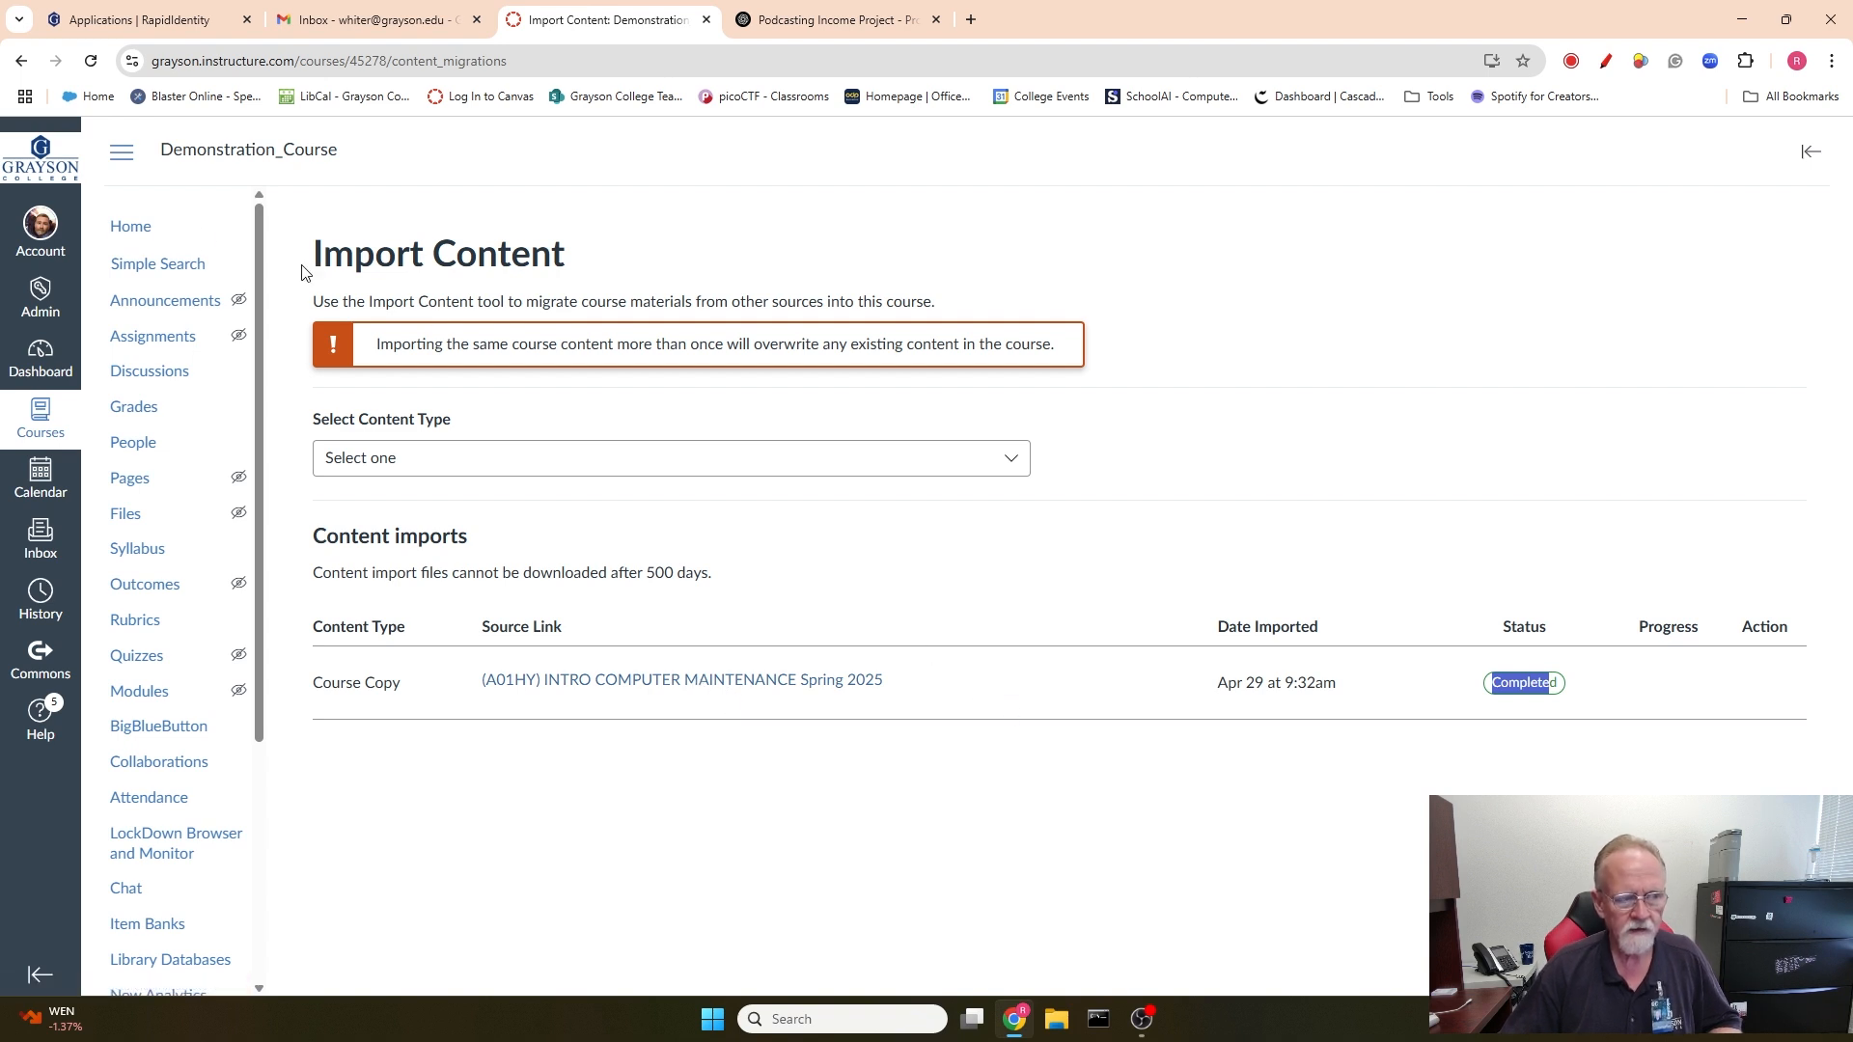
{"action": "left_click", "coordinate": [126, 234]}
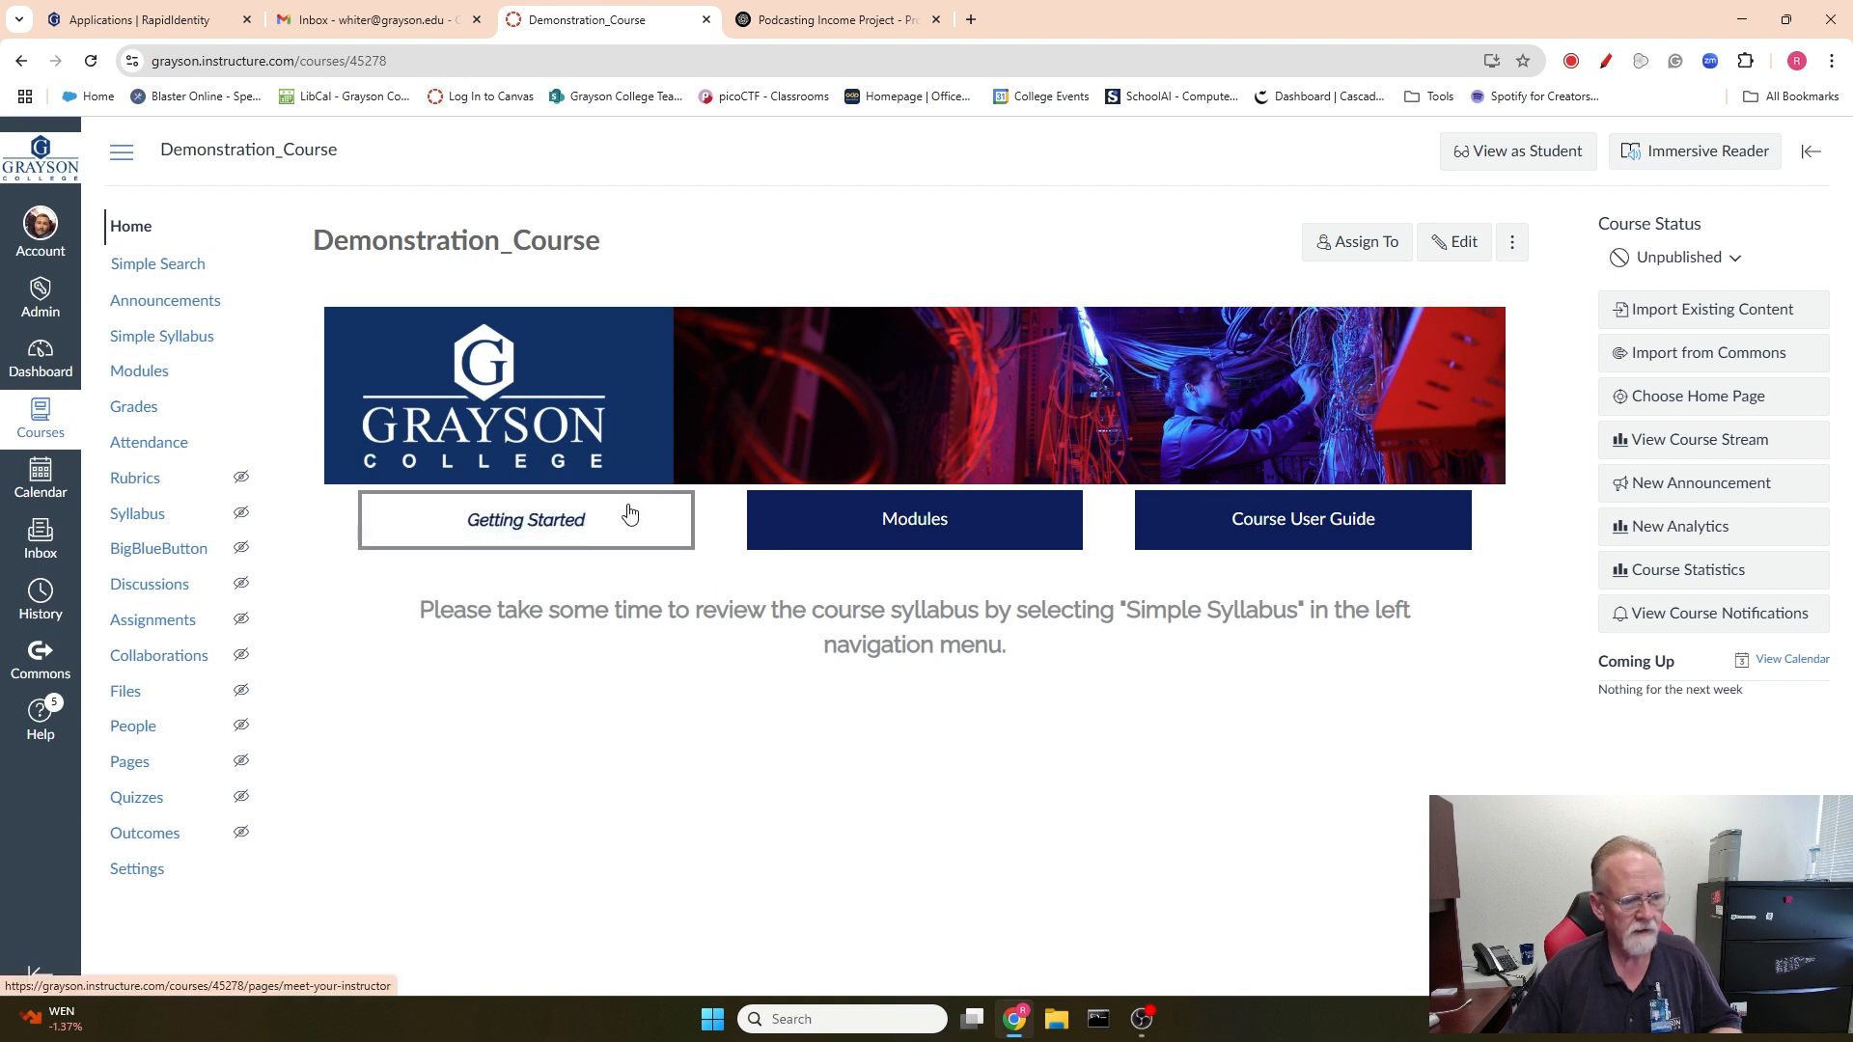
{"action": "left_click", "coordinate": [846, 524]}
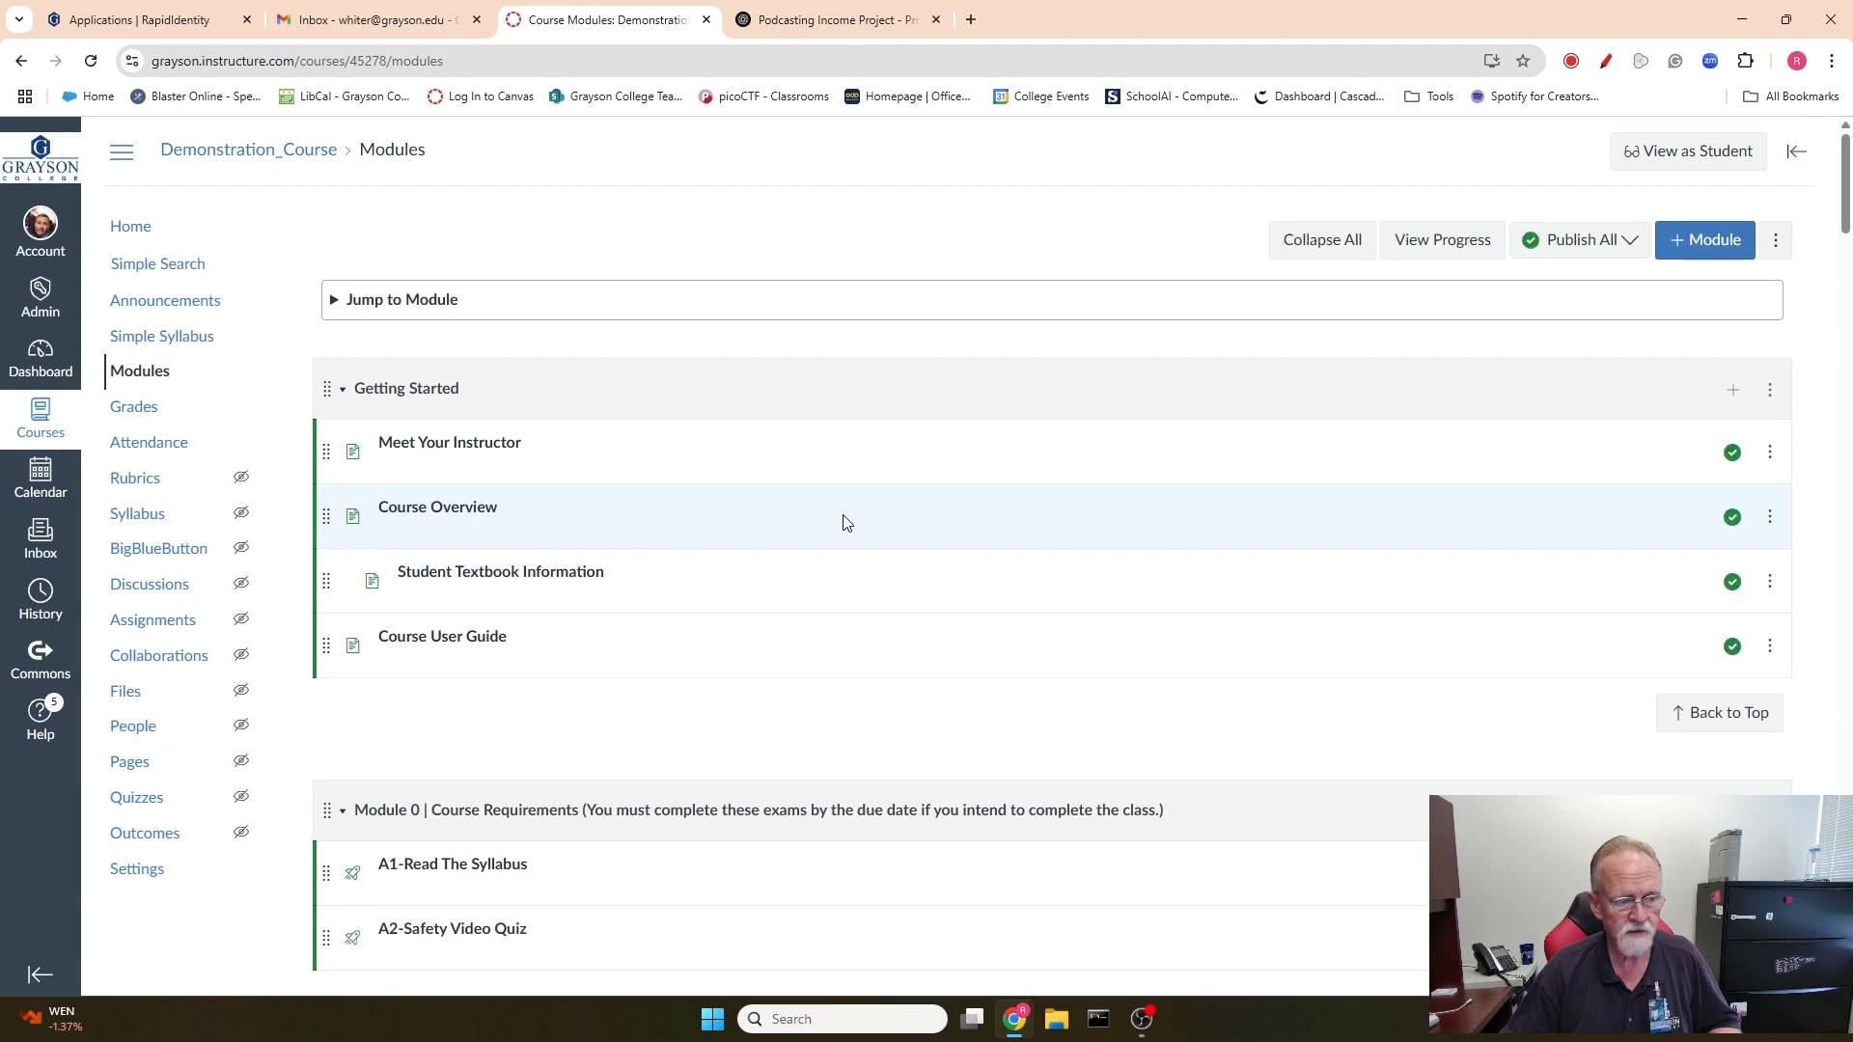
{"action": "scroll", "coordinate": [846, 504], "scroll_direction": "down", "scroll_amount": 10}
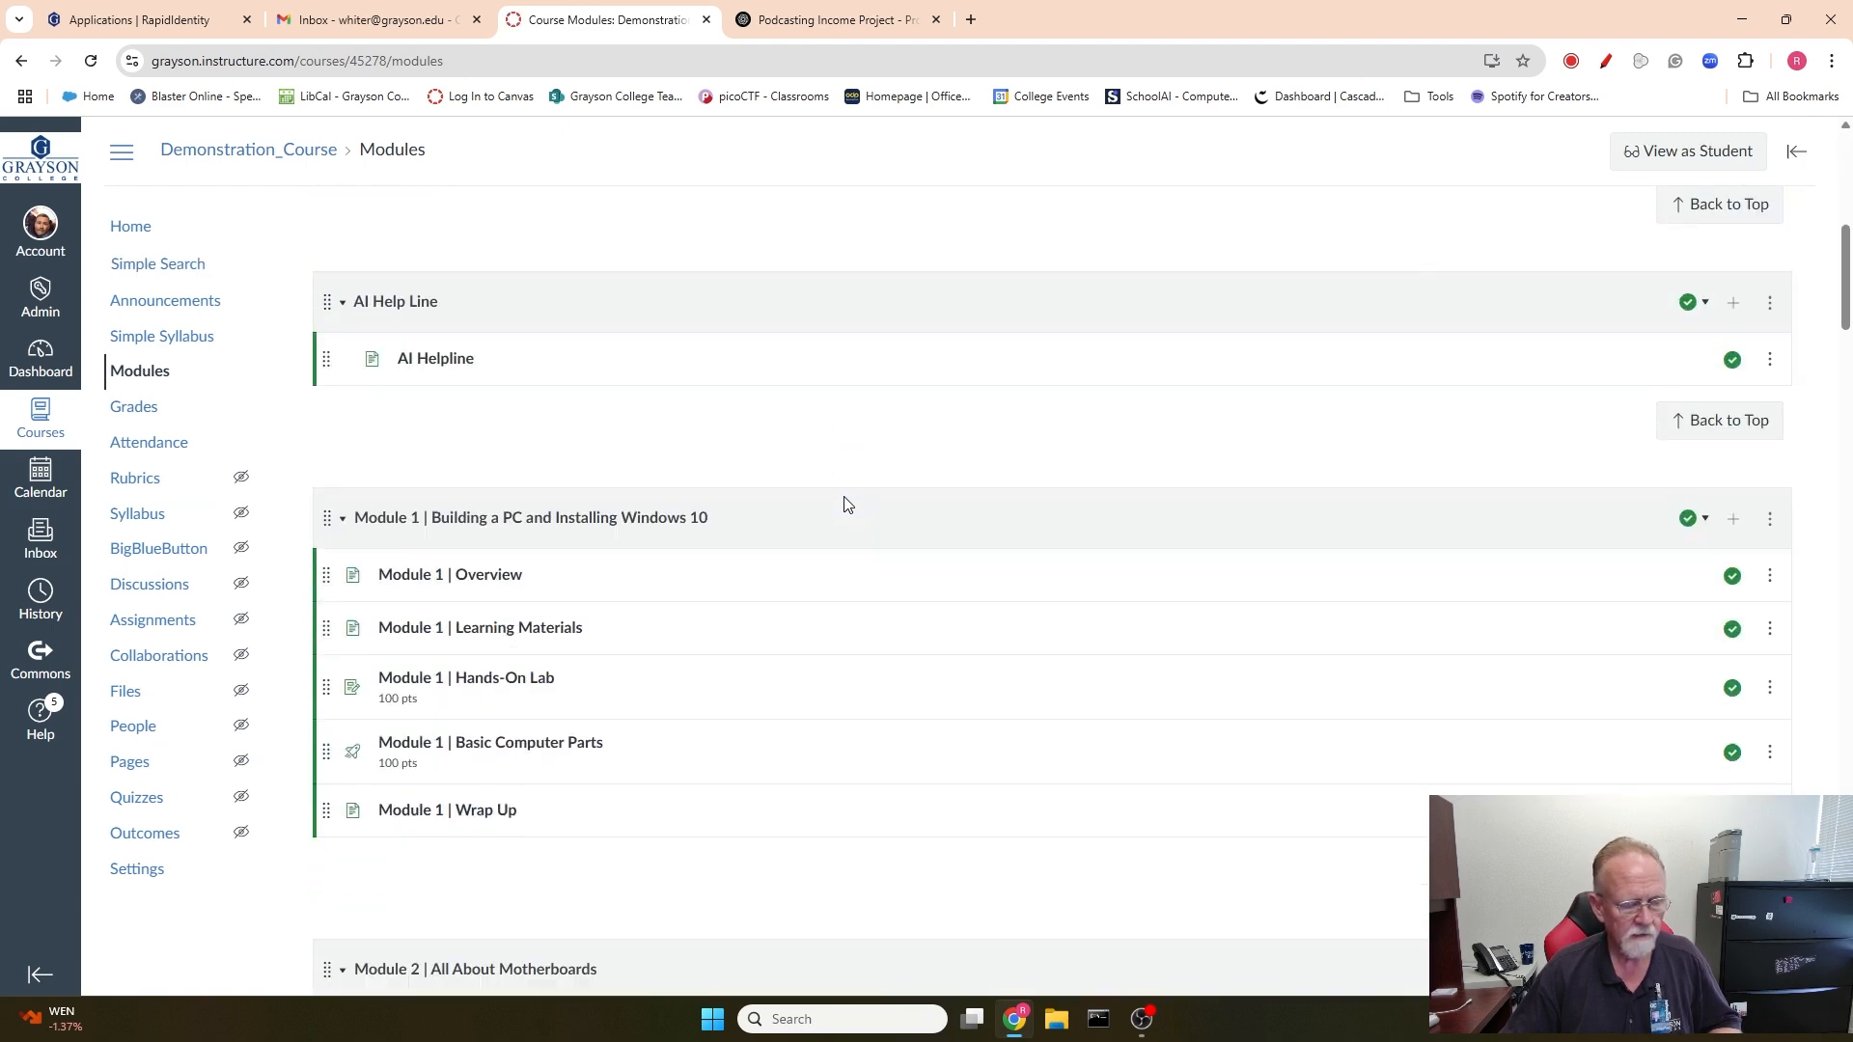
{"action": "scroll", "coordinate": [845, 503], "scroll_direction": "down", "scroll_amount": 15}
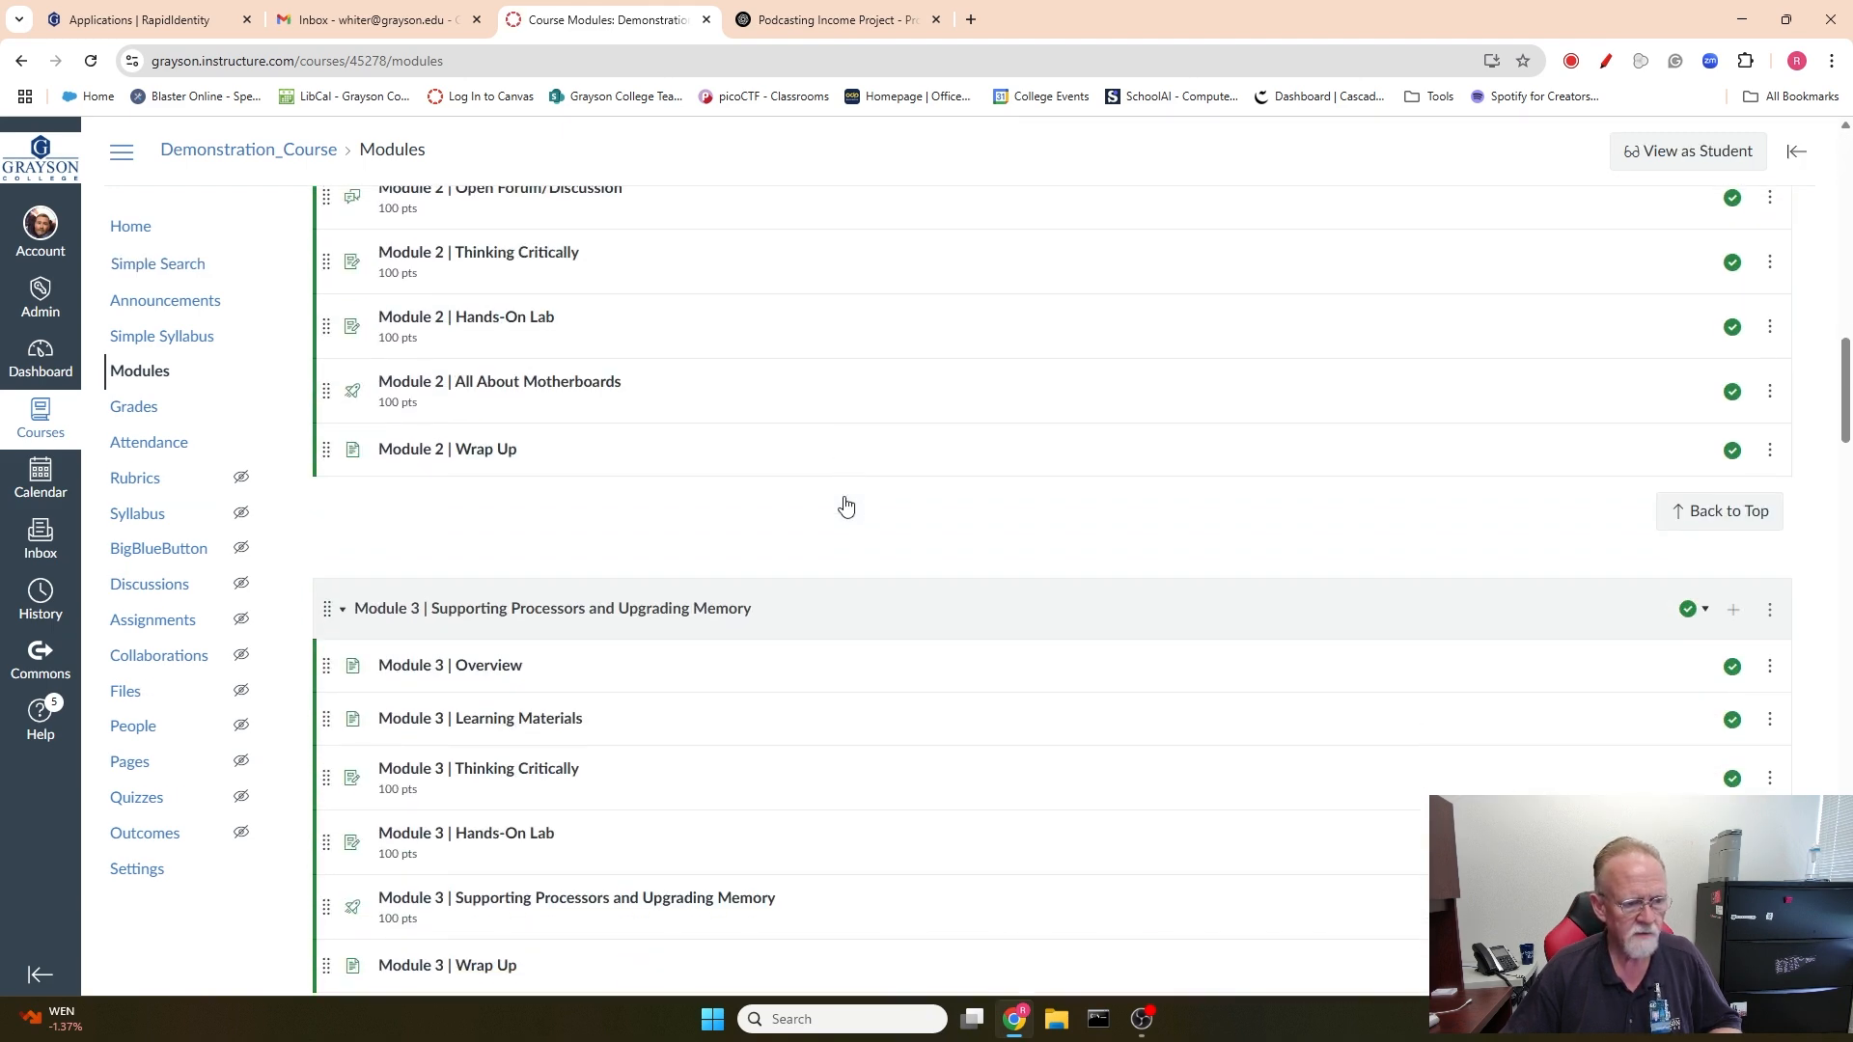
{"action": "scroll", "coordinate": [845, 503], "scroll_direction": "down", "scroll_amount": 20}
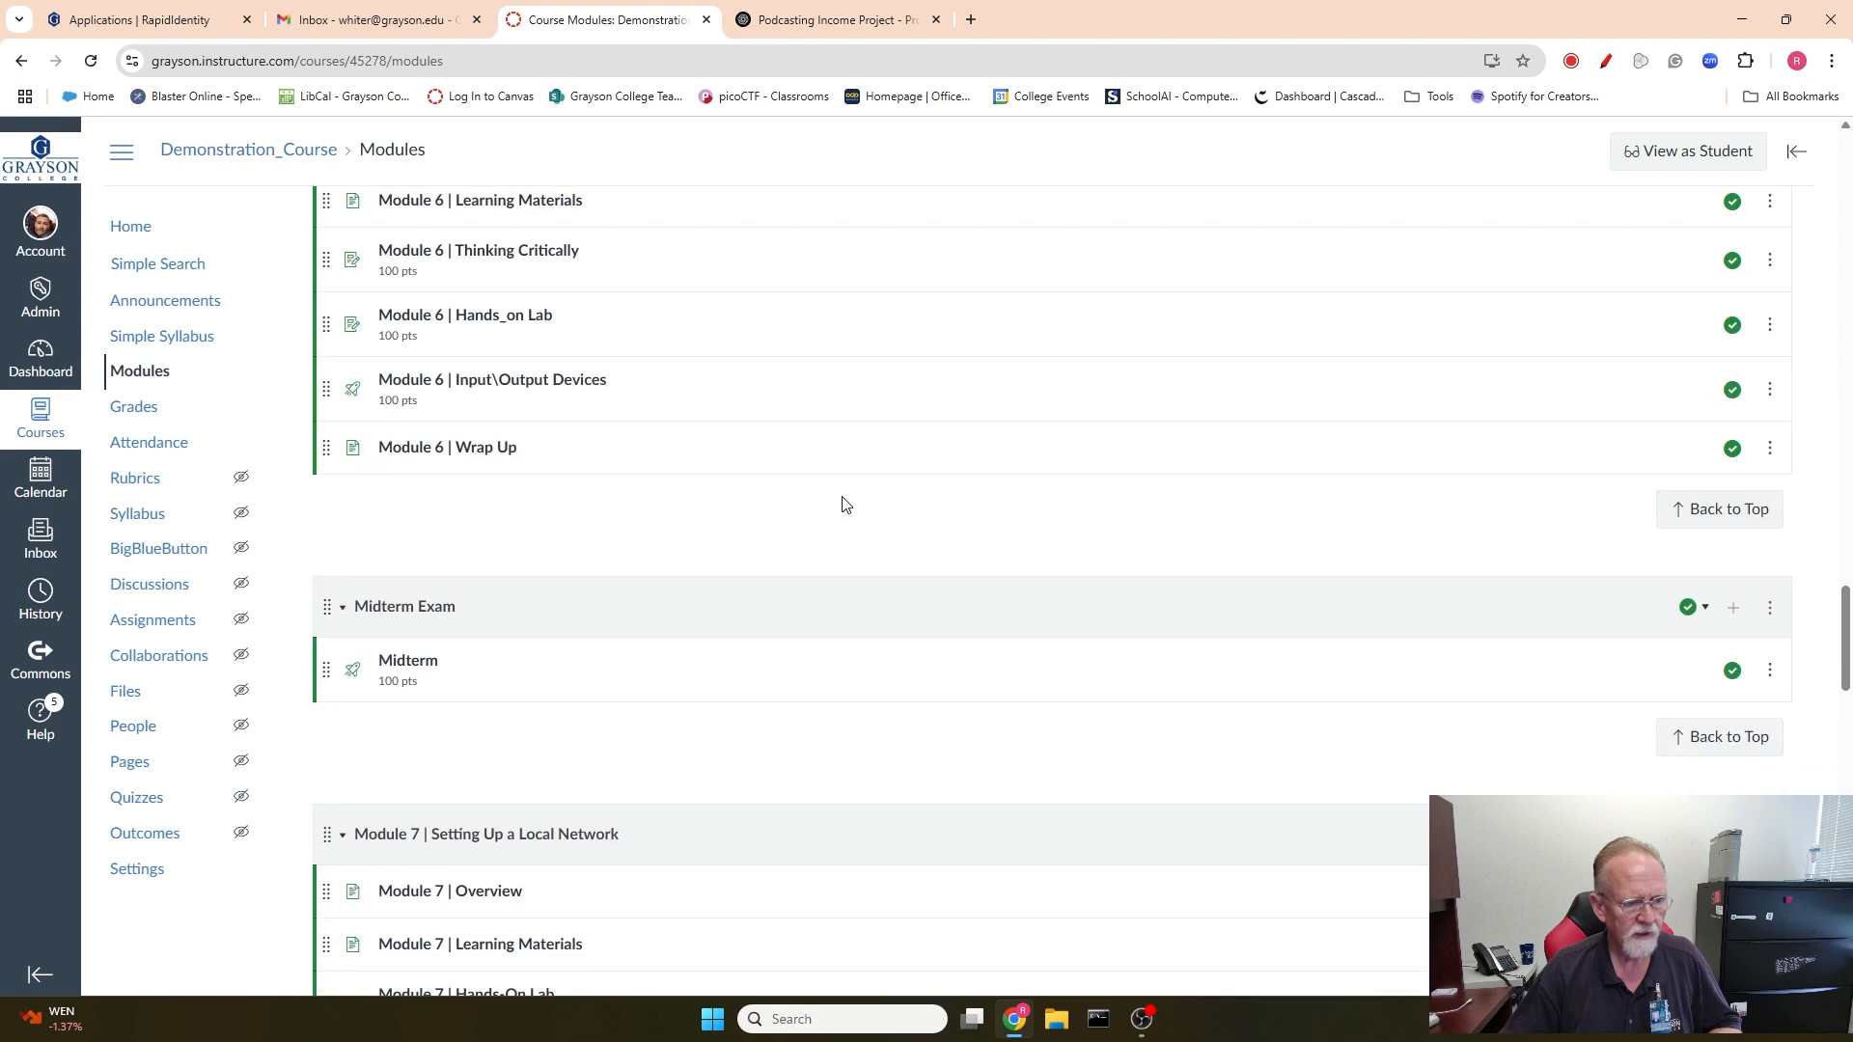
{"action": "scroll", "coordinate": [845, 504], "scroll_direction": "down", "scroll_amount": 1}
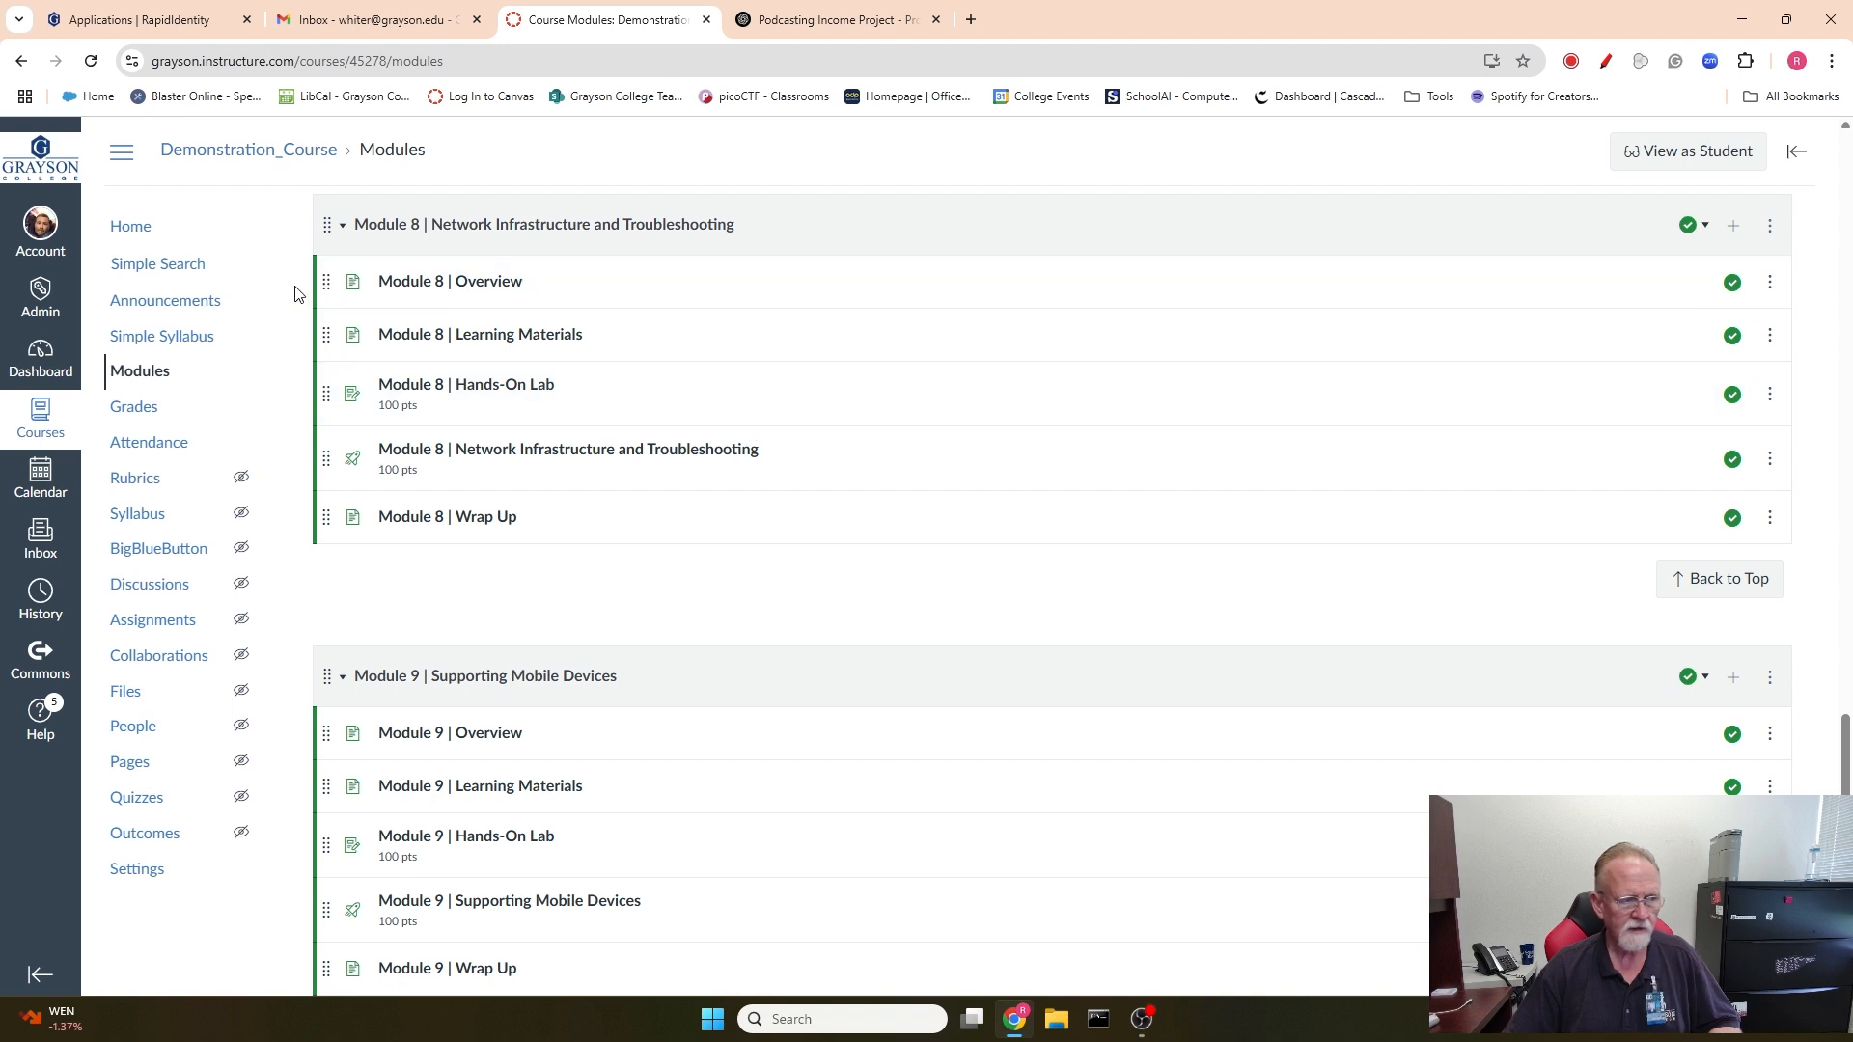
Step: Open the settings of Demonstration_Course
{"action": "left_click", "coordinate": [138, 869]}
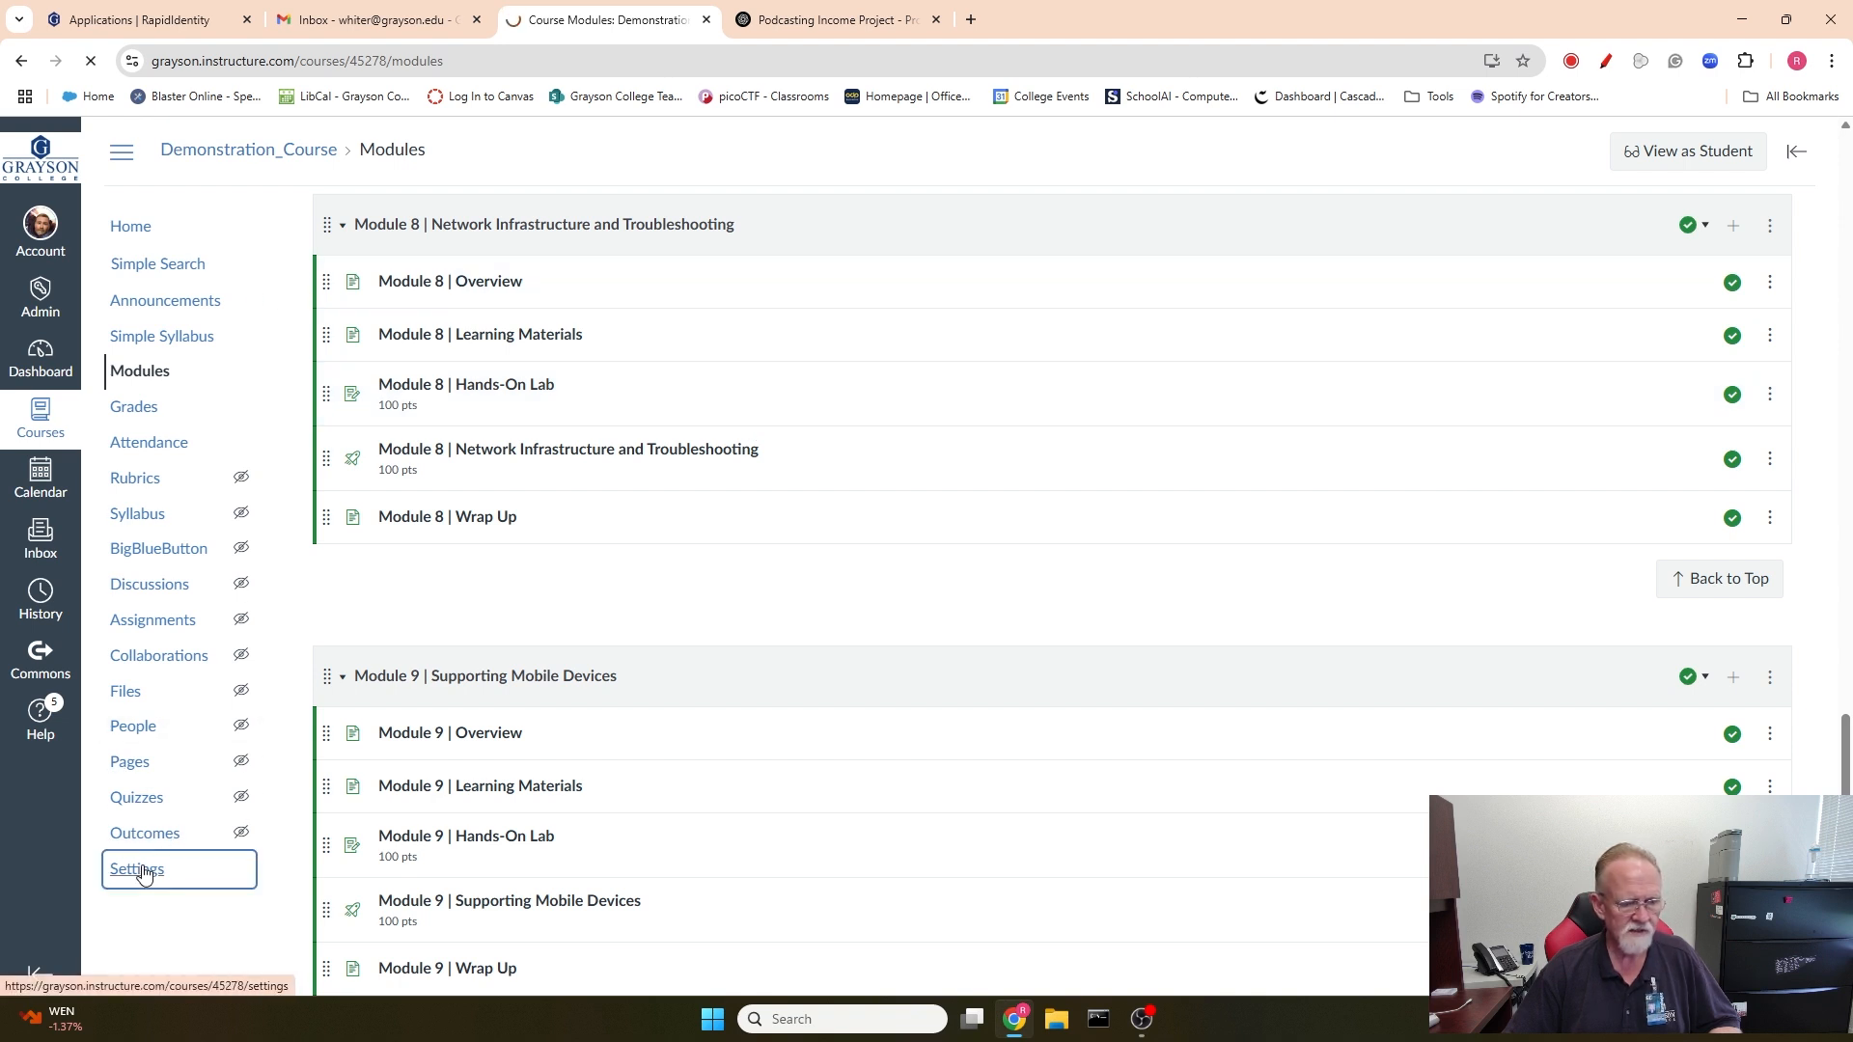